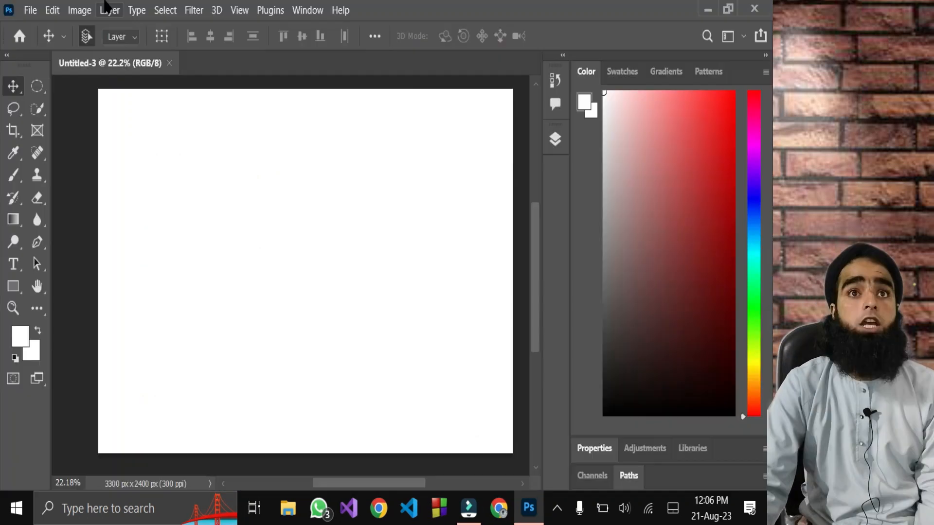
Step: Open the image 1213 from the ps images folder
click(28, 12)
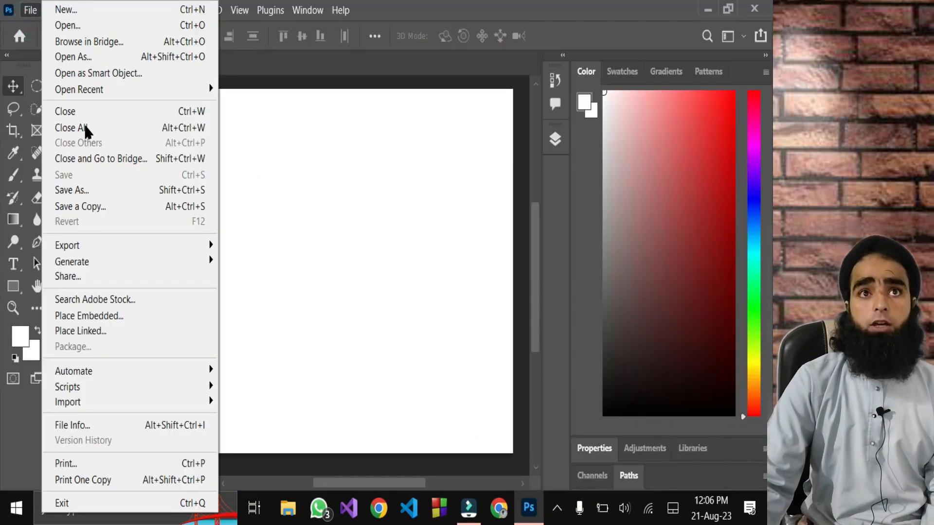
click(94, 27)
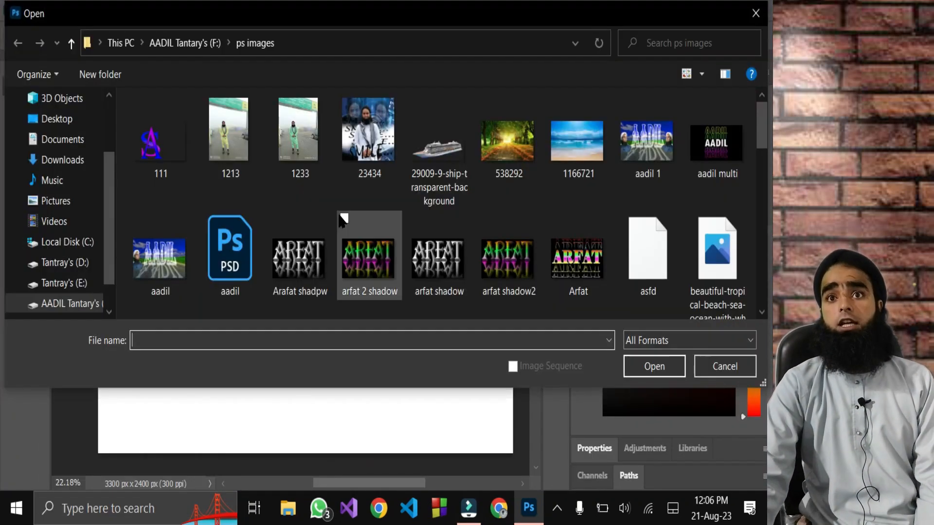
click(233, 142)
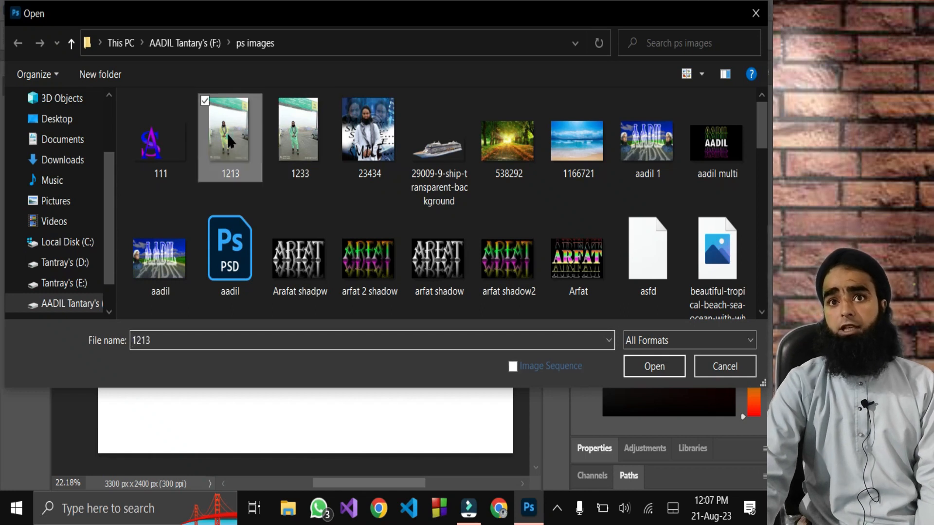
click(655, 366)
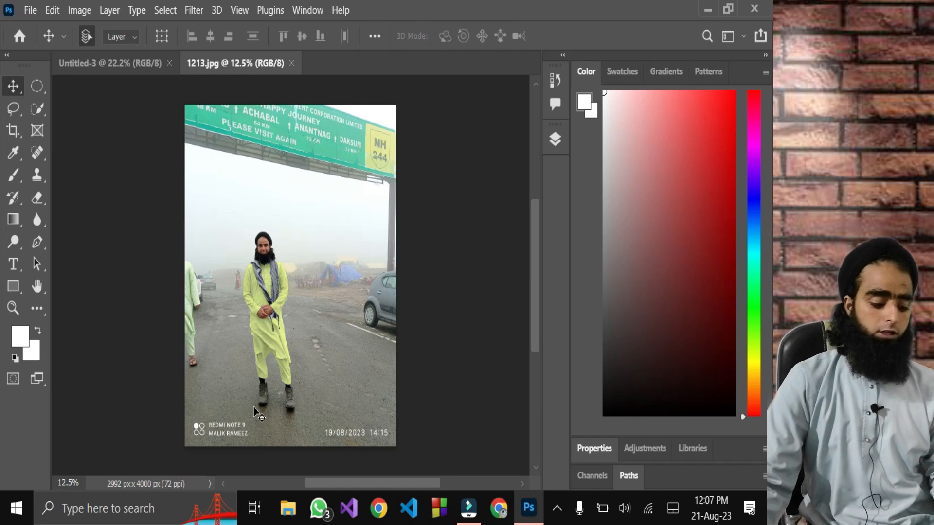
Step: Select the head, upper body and arms of the man in yellow-green clothing with the Quick Selection tool
scroll(254, 412, up, 3)
scroll(334, 315, up, 5)
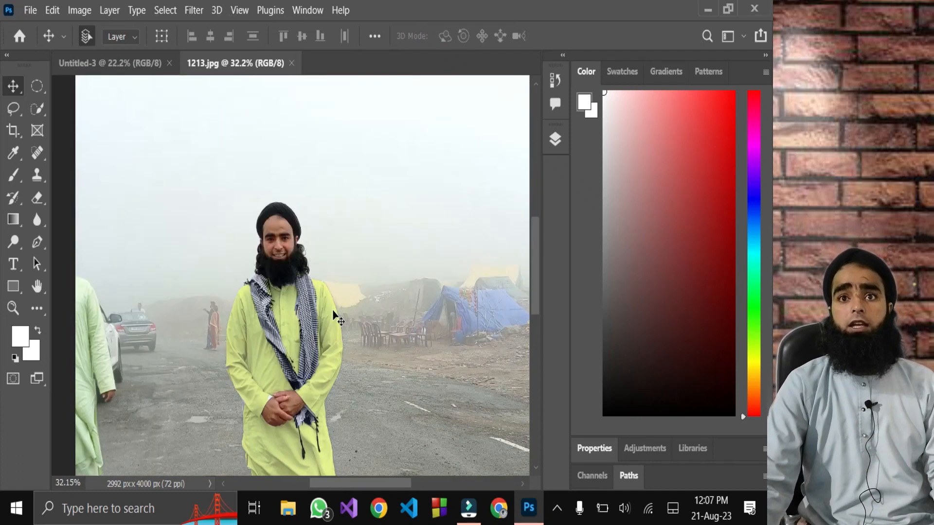
scroll(333, 315, up, 3)
scroll(213, 317, down, 2)
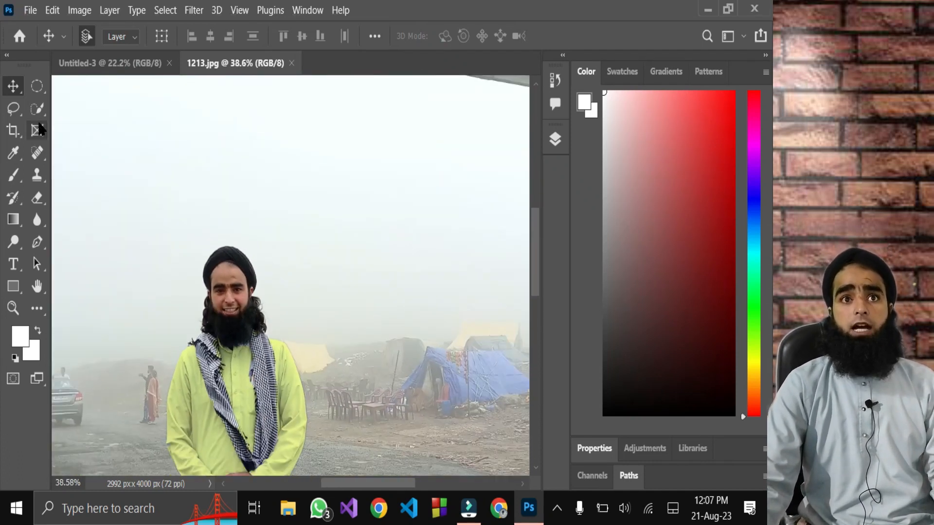
click(43, 108)
click(115, 127)
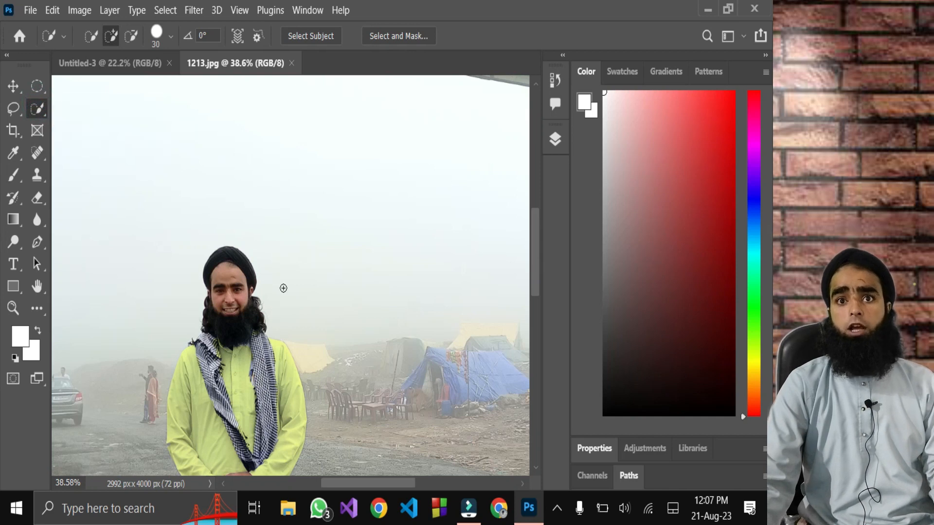
drag(223, 281, 246, 460)
mouse_move(189, 375)
mouse_down()
mouse_move(204, 443)
mouse_move(245, 437)
mouse_move(279, 399)
mouse_up()
Step: Extend the selection down over the man's lower clothing, both trouser legs and his shoes
scroll(253, 360, down, 3)
drag(225, 323, 214, 428)
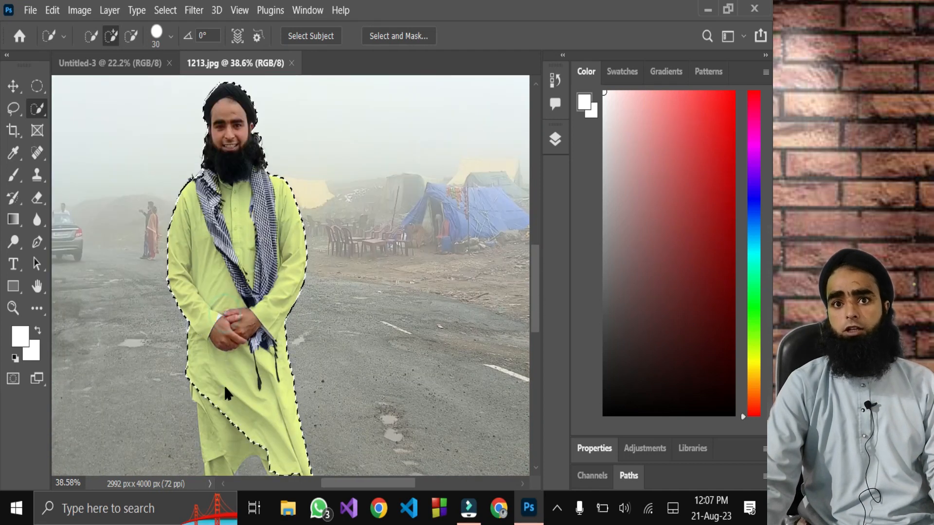
scroll(243, 341, down, 3)
drag(216, 316, 215, 348)
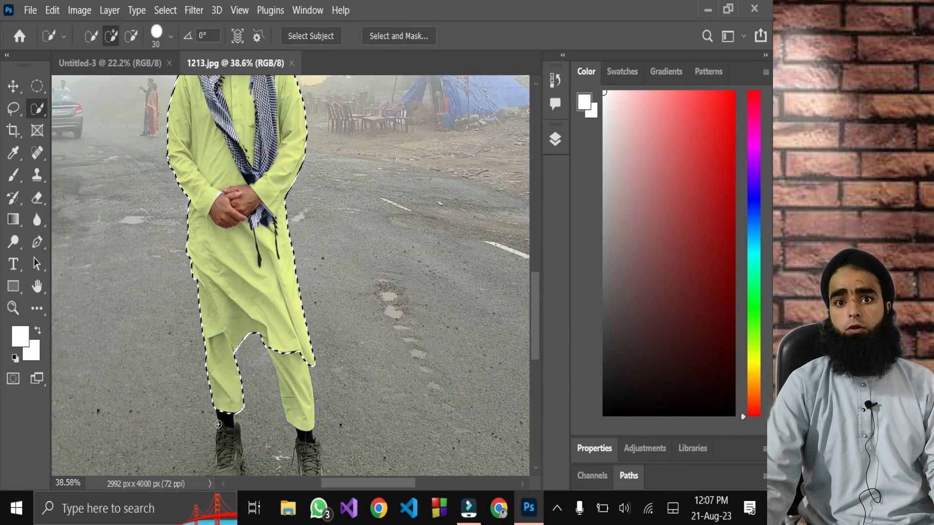
scroll(253, 355, down, 2)
drag(296, 297, 293, 370)
scroll(293, 370, down, 2)
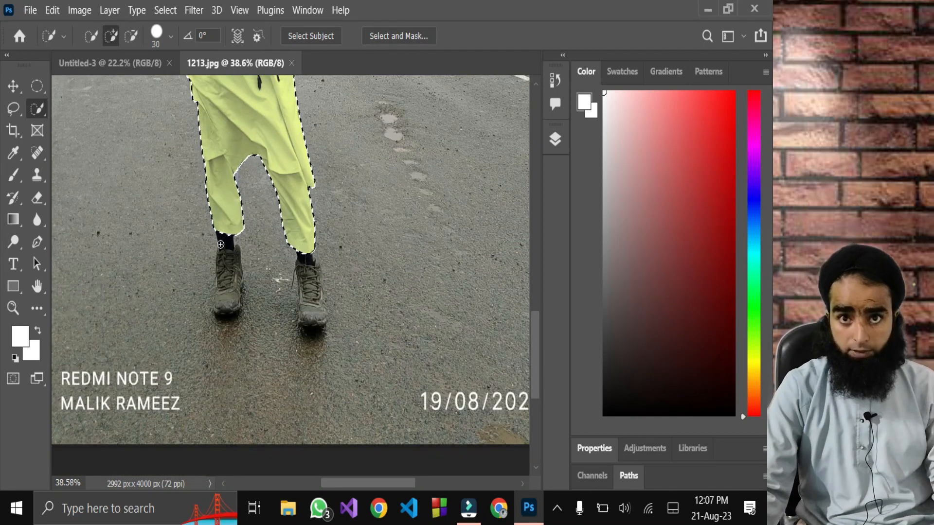
mouse_move(227, 272)
mouse_down()
mouse_move(224, 309)
mouse_move(306, 287)
mouse_move(314, 276)
mouse_move(305, 309)
mouse_move(319, 319)
mouse_move(300, 316)
mouse_up()
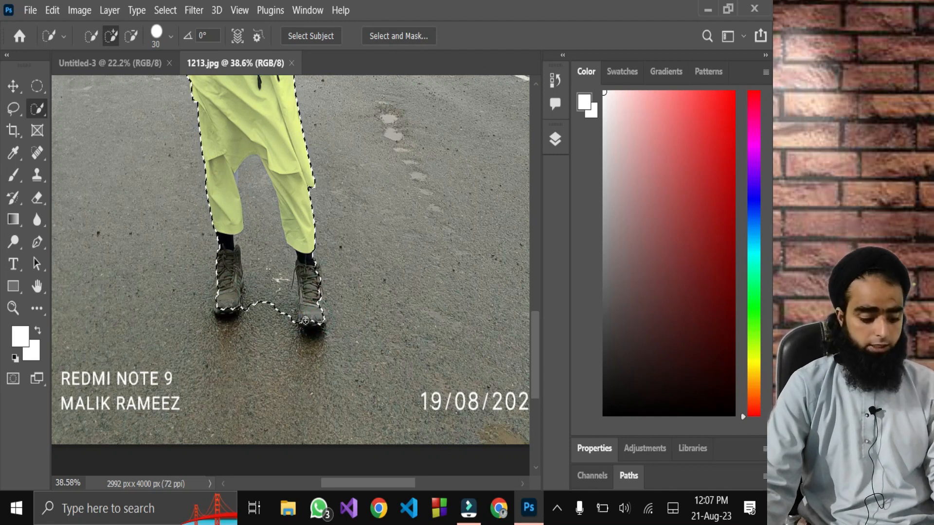
Step: Add the missing outer edges and toes of both shoes to the selection
scroll(300, 315, up, 4)
scroll(306, 319, up, 1)
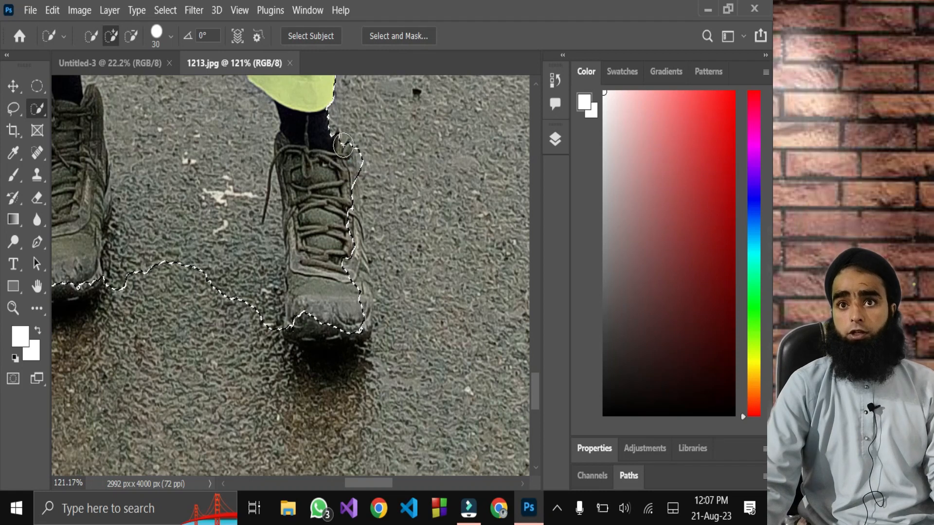
mouse_move(330, 135)
mouse_down()
mouse_move(342, 158)
mouse_move(355, 267)
mouse_move(361, 240)
mouse_up()
click(361, 240)
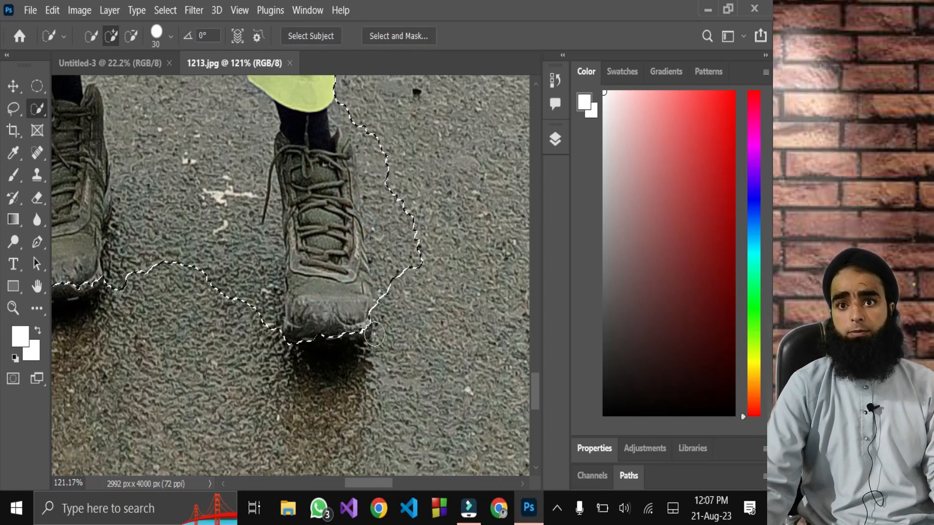
click(78, 307)
Step: Subtract the road between the legs and around both shoes from the selection so it follows the man's outline
scroll(78, 307, left, 4)
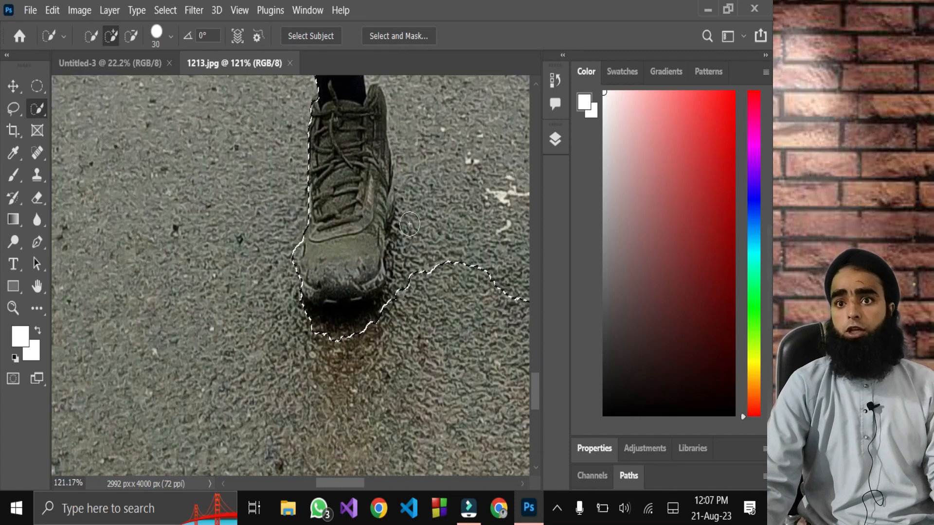
scroll(431, 258, down, 3)
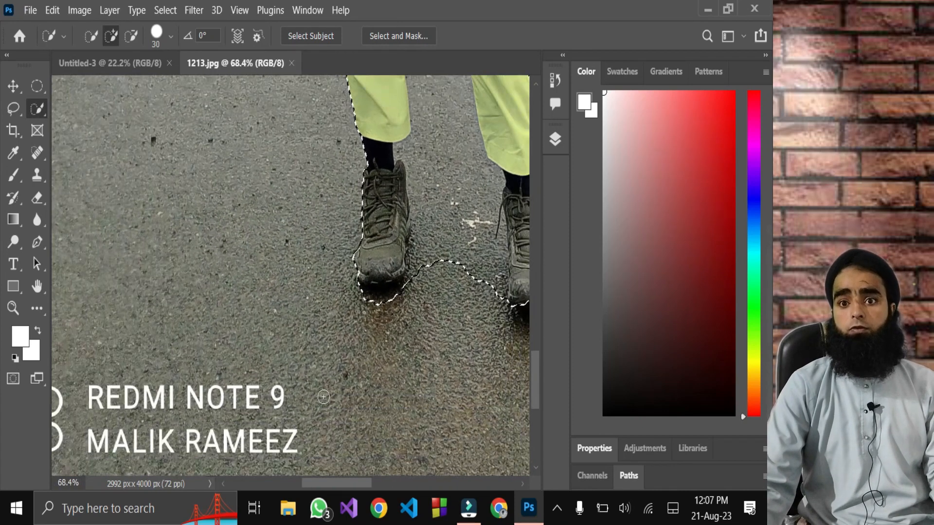
scroll(321, 470, right, 4)
scroll(321, 470, left, 1)
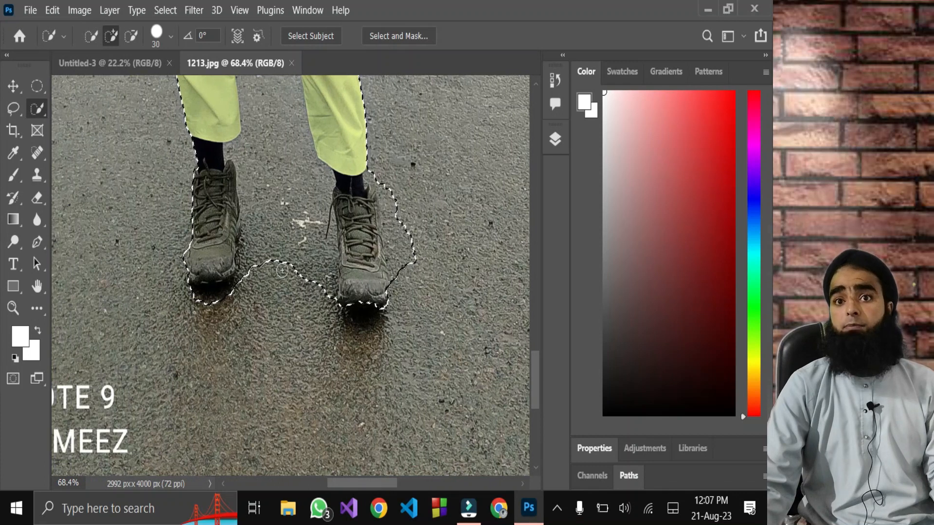
scroll(284, 296, up, 2)
scroll(284, 296, up, 1)
key(alt)
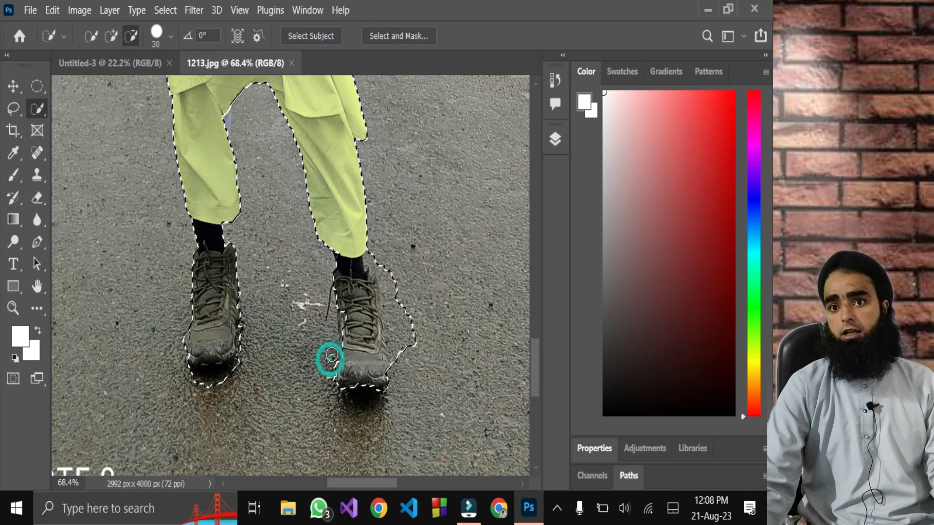
key(alt)
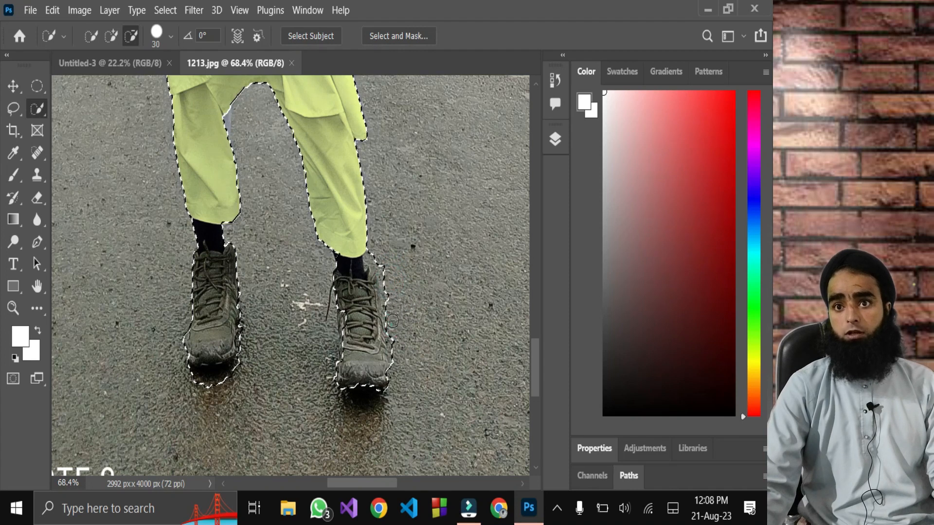
key(alt)
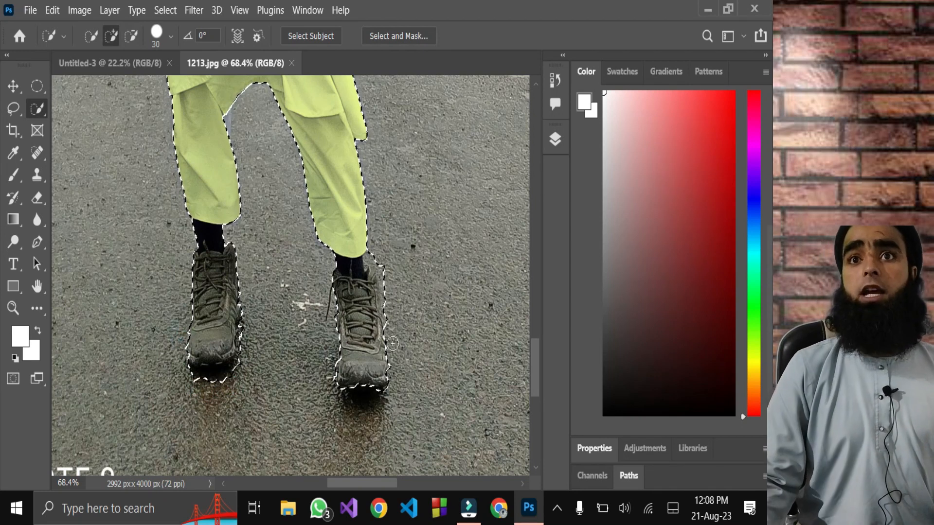
key(alt)
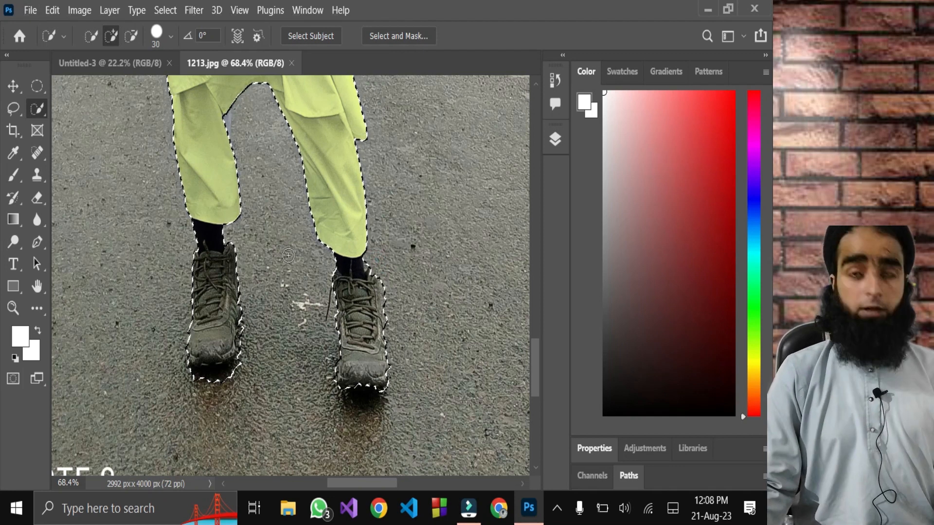
Step: Move the selected man into the Untitled-3 document, placing him near the middle of the canvas
scroll(281, 203, down, 5)
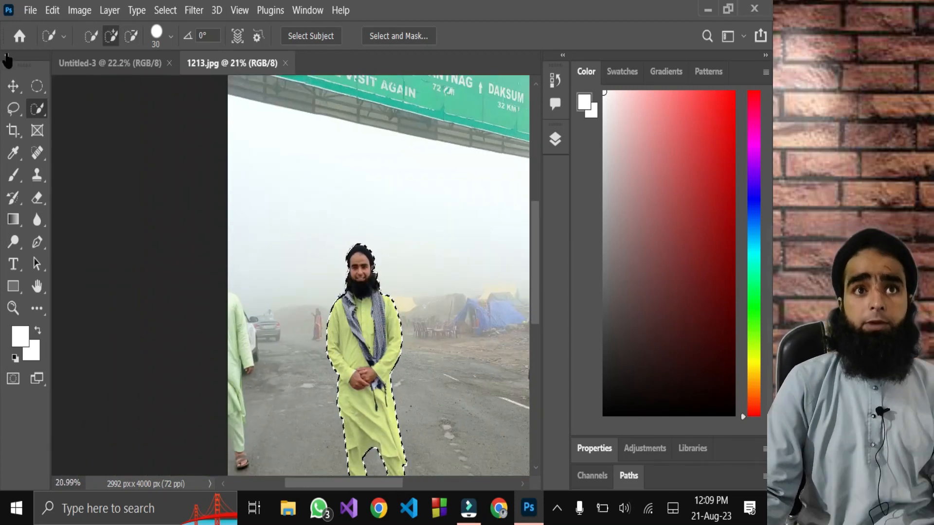
key(v)
drag(381, 393, 113, 70)
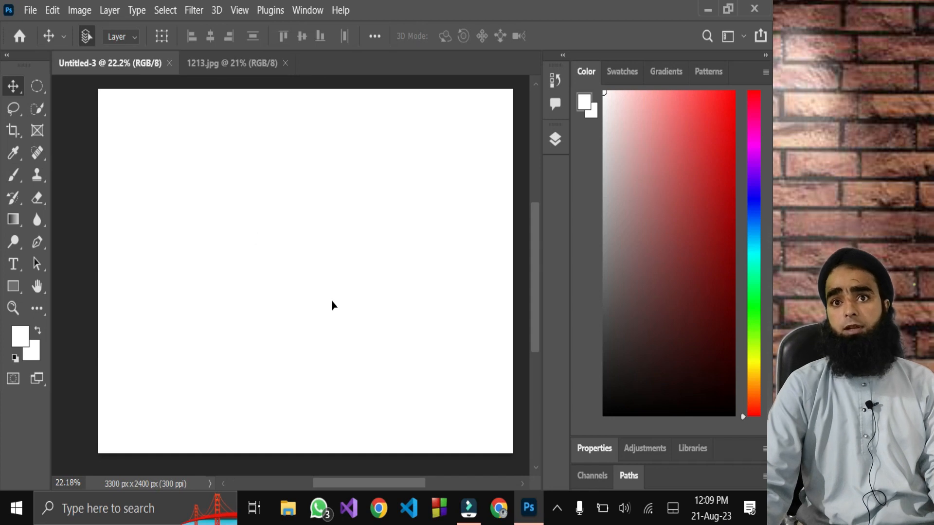
drag(331, 305, 331, 306)
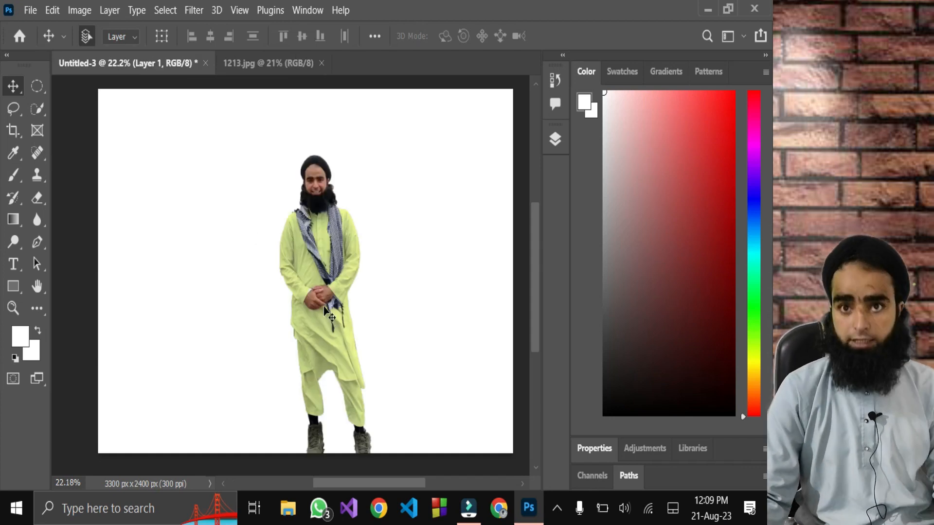
Step: Free-transform the man to about 197% of his size and position his head at the canvas's upper edge
key(ctrl+t)
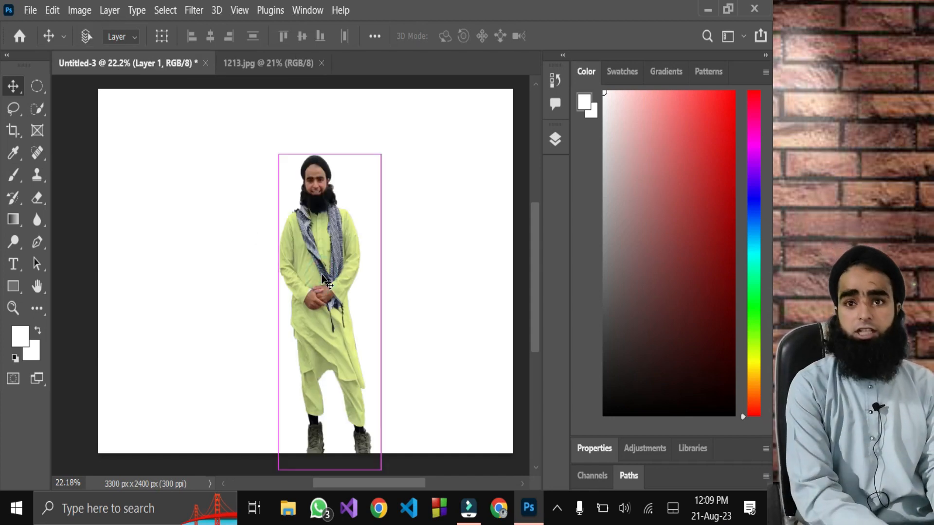
drag(278, 153, 252, 78)
drag(388, 269, 454, 291)
drag(370, 212, 352, 297)
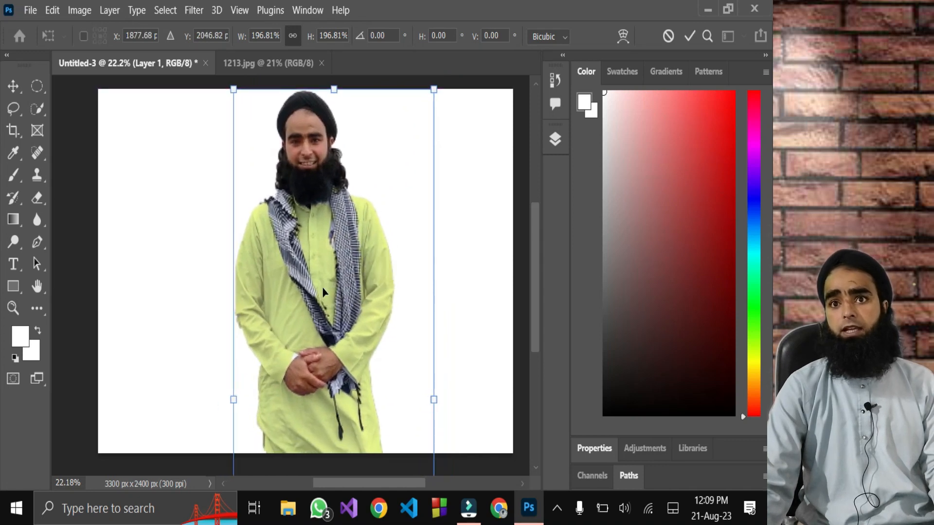
Step: Reduce the man's scale to about 141% height and 150% width, then reposition him on the canvas
drag(334, 89, 330, 213)
drag(293, 376, 312, 245)
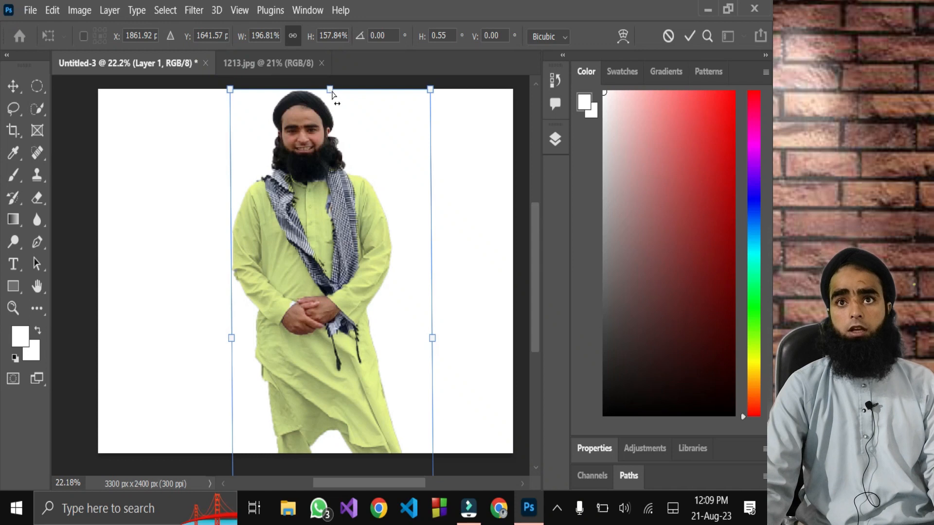
drag(332, 93, 331, 138)
drag(357, 287, 339, 223)
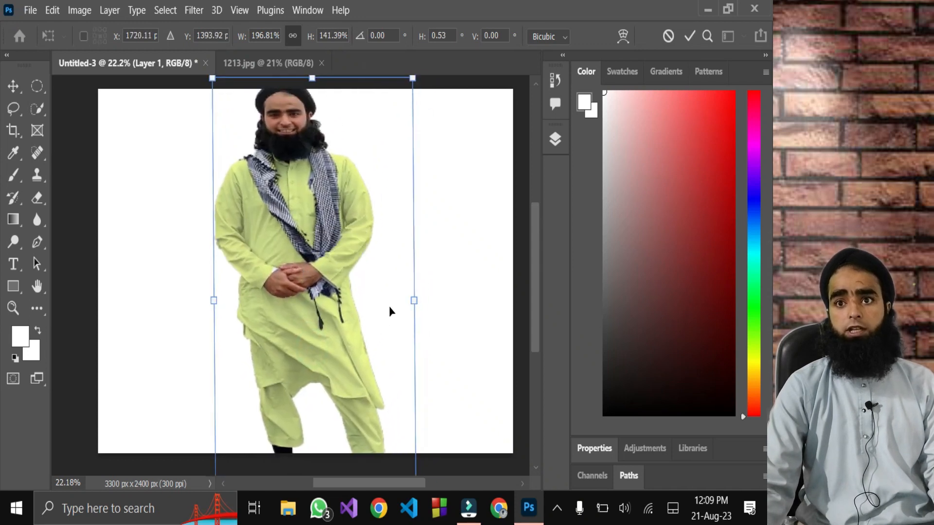
drag(415, 299, 366, 300)
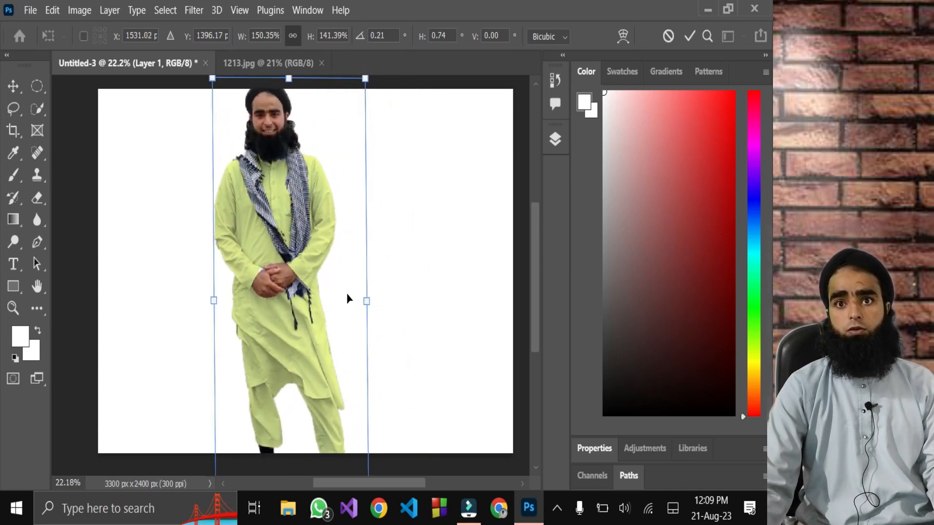
drag(287, 274, 316, 290)
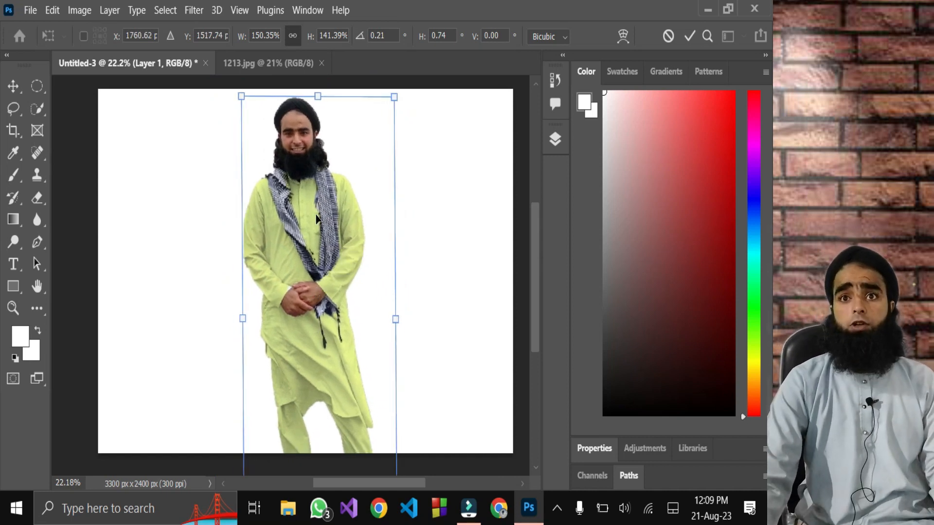
drag(316, 219, 316, 309)
Step: Draw a freehand Lasso selection around the man's head and shoulders, down to mid-chest
scroll(316, 309, up, 4)
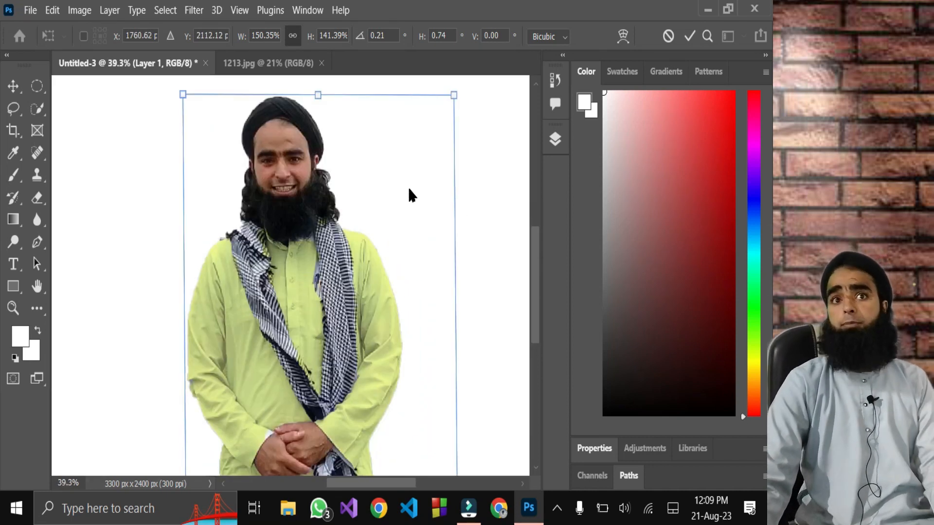
right_click(10, 111)
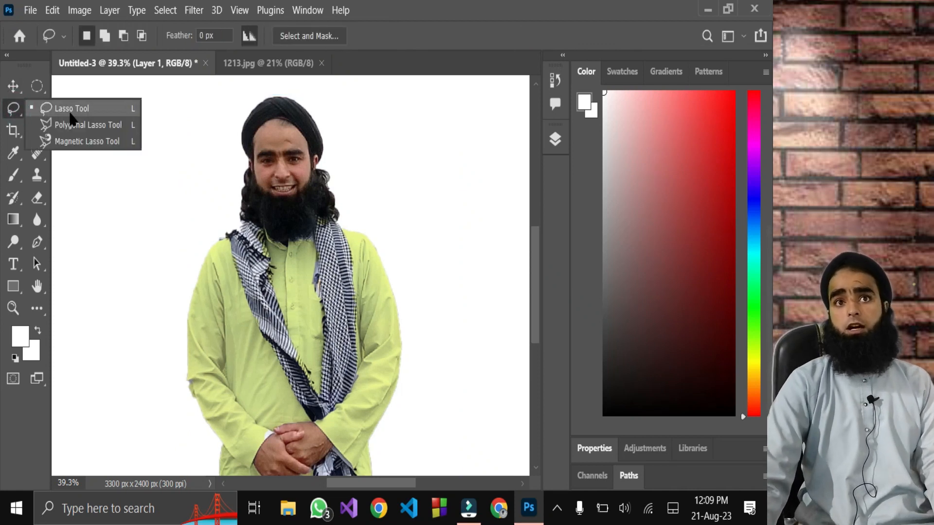
click(71, 109)
drag(226, 89, 283, 87)
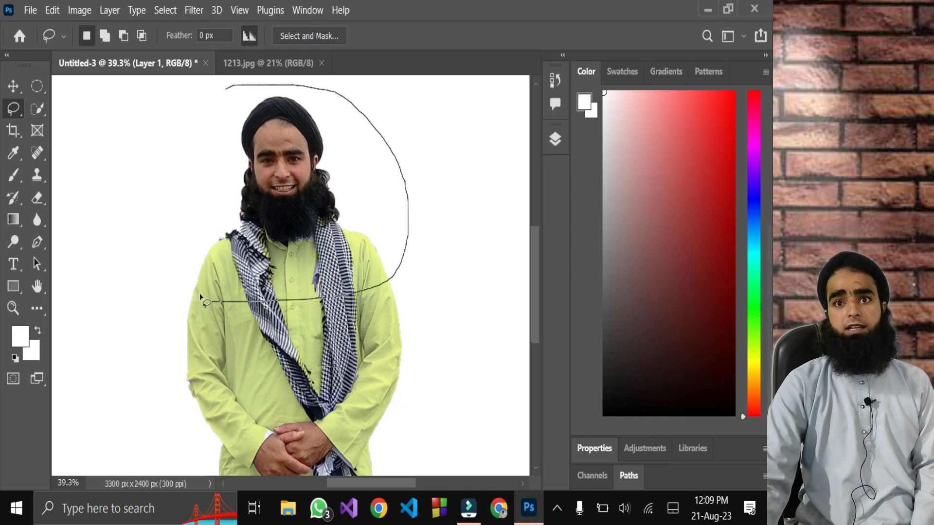
drag(220, 89, 225, 90)
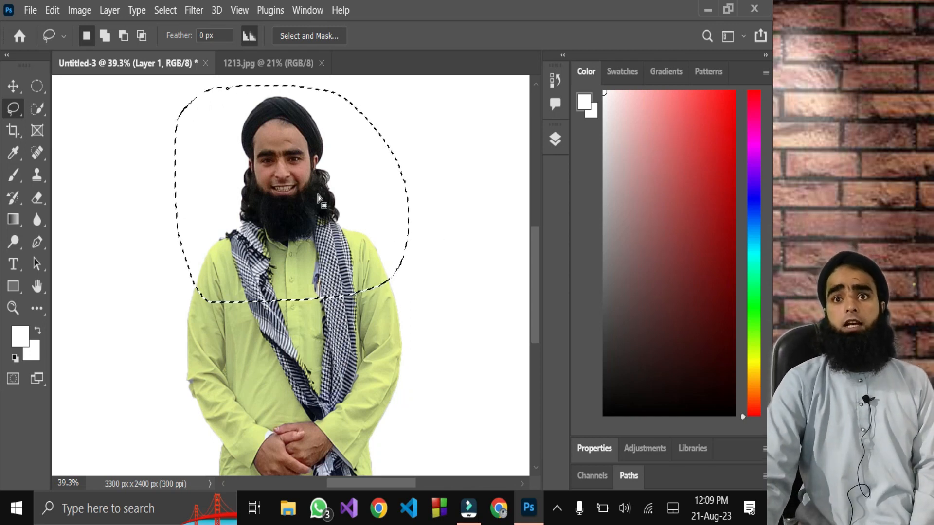
Step: Copy the selected head and shoulders area and display the document's layers
click(52, 9)
click(116, 120)
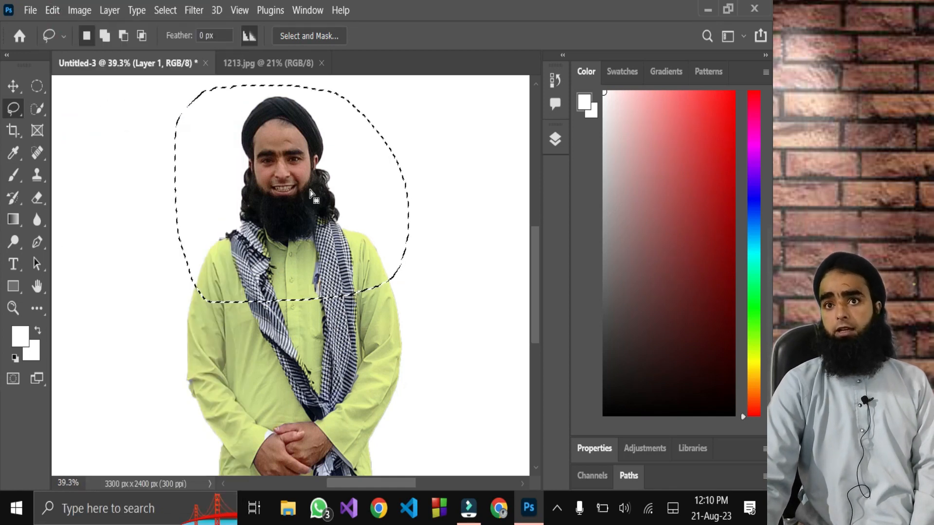
click(554, 141)
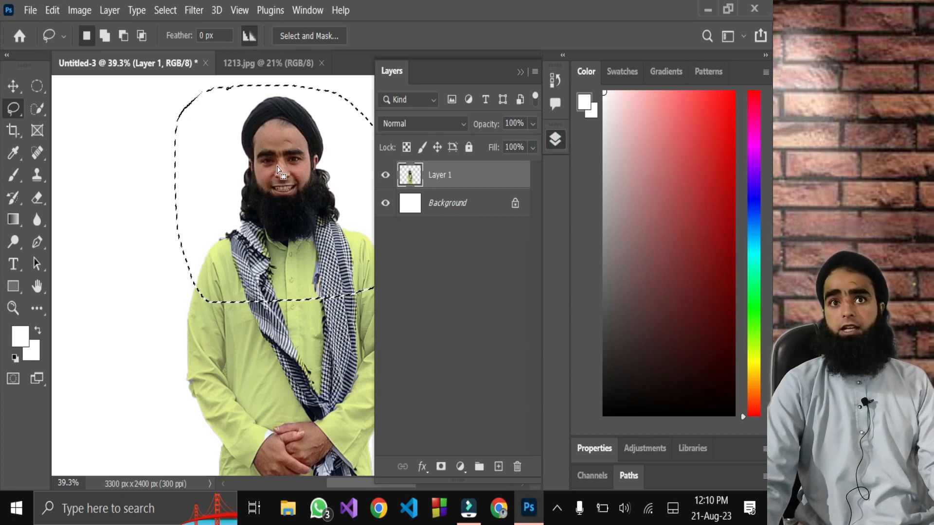
Step: Paste the copied head and shoulders as a new layer and move it to the canvas's upper-left area
click(52, 11)
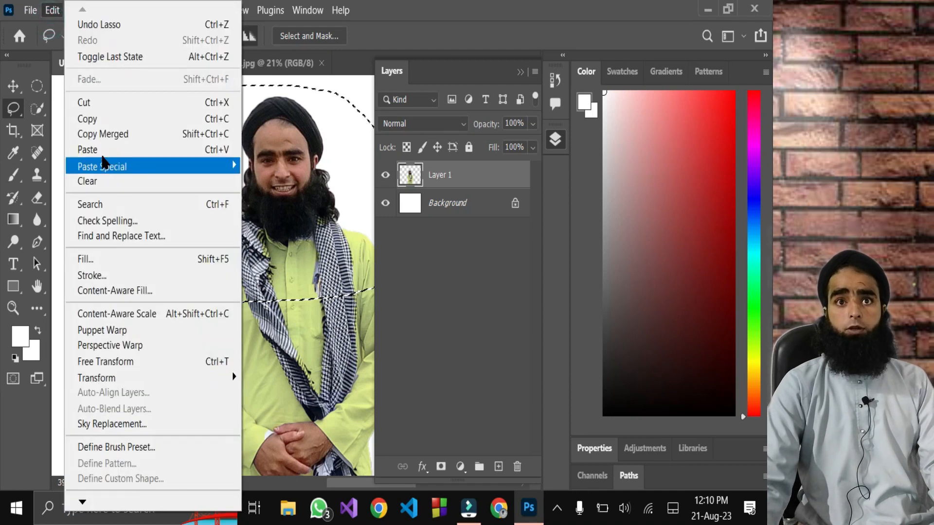
click(100, 149)
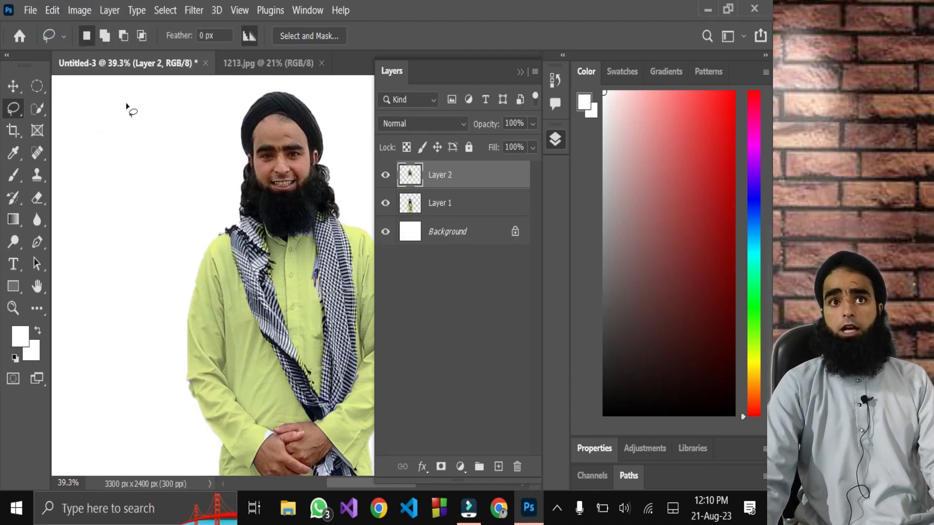
click(13, 87)
drag(302, 199, 154, 201)
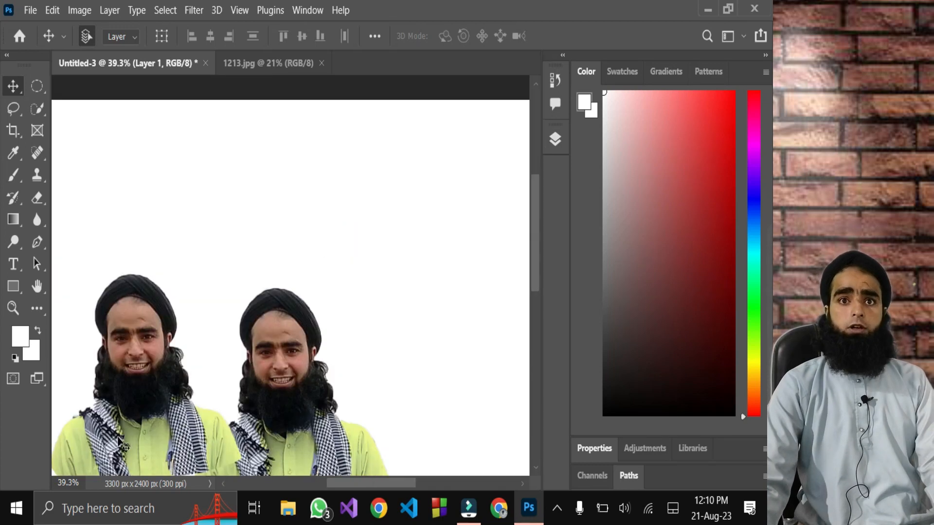
drag(119, 442, 121, 292)
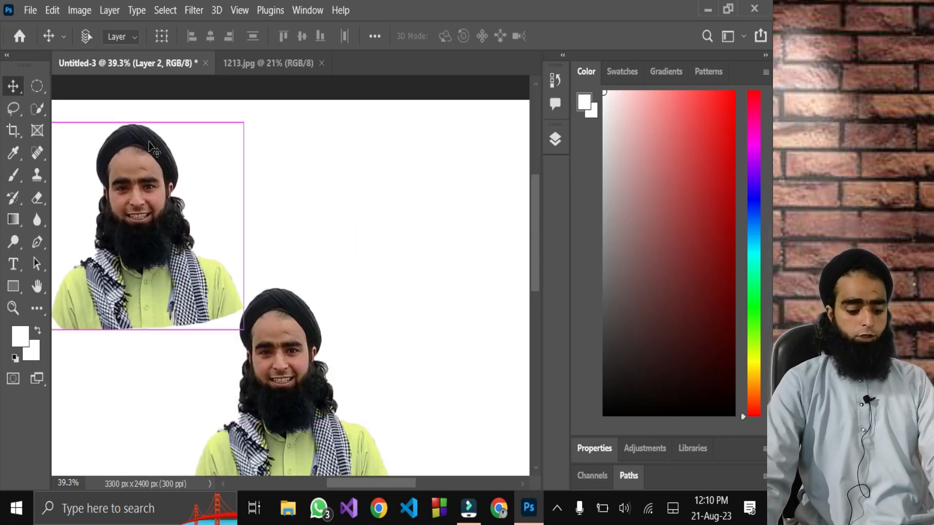
Step: Free-transform the pasted head and shoulders, tilting it about 13.6° counterclockwise and enlarging it to about 156%
key(ctrl+t)
drag(183, 108, 161, 99)
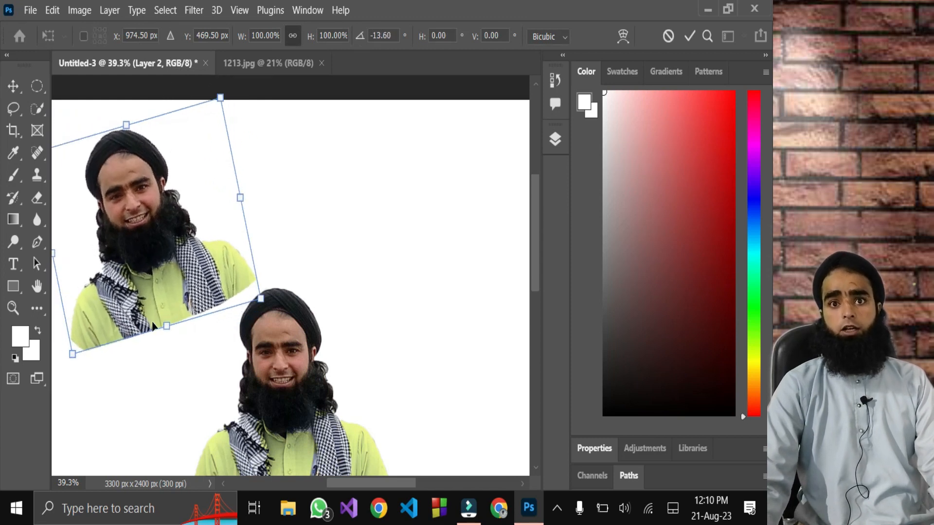
drag(167, 327, 171, 445)
drag(152, 349, 166, 341)
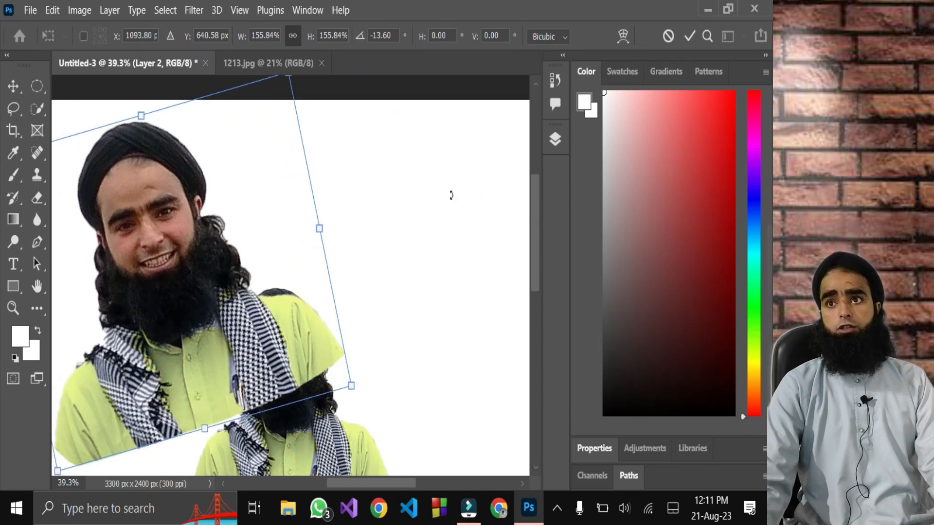
click(18, 83)
Step: Move the full-length man to the right of the enlarged bust and add an empty layer above all others
drag(365, 462, 484, 441)
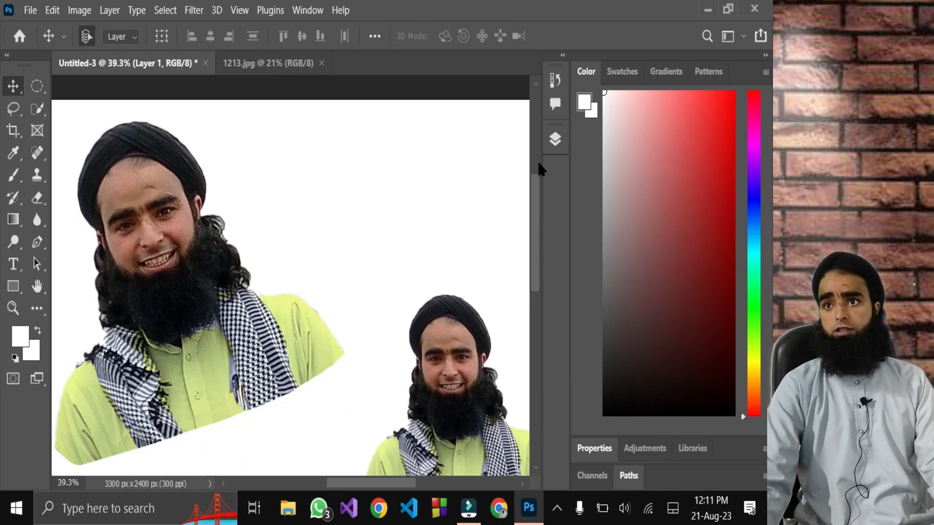
click(556, 137)
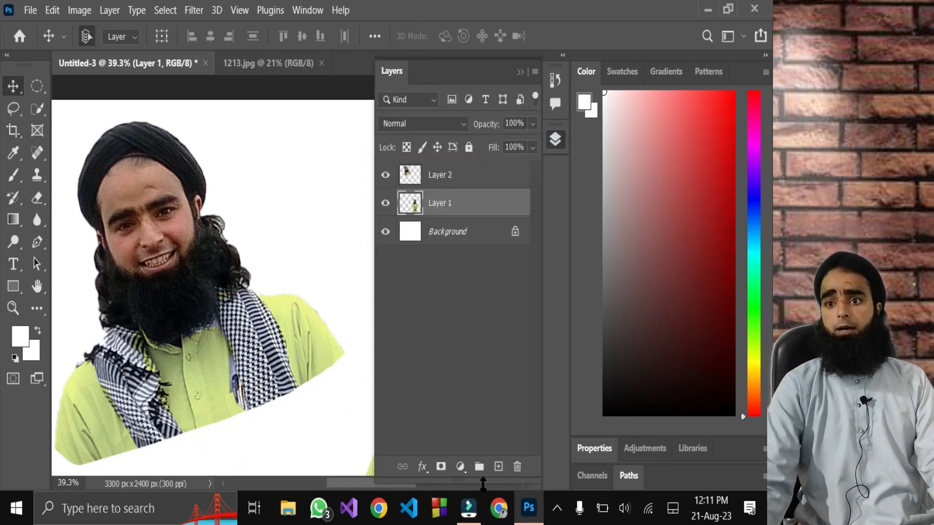
click(498, 466)
drag(459, 202, 457, 171)
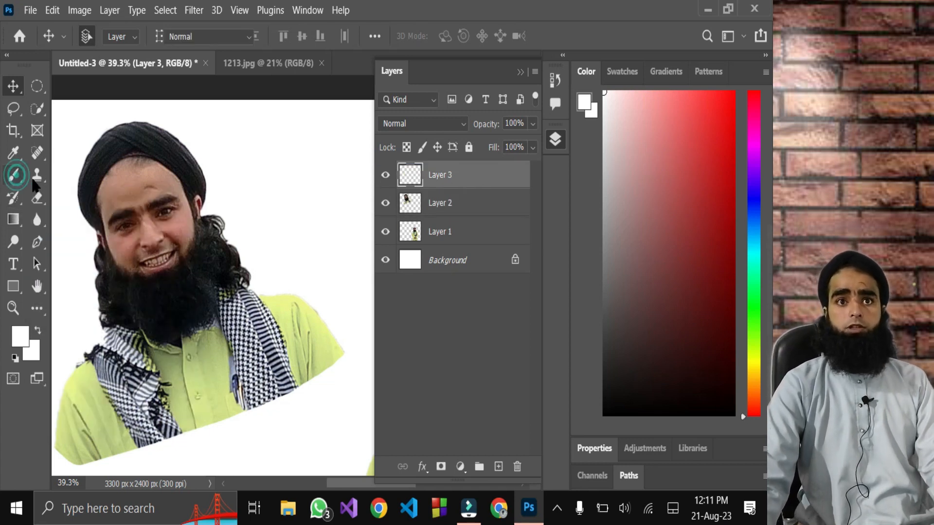
Step: Choose the Brush tool and set its opacity to 75%
click(16, 178)
click(80, 168)
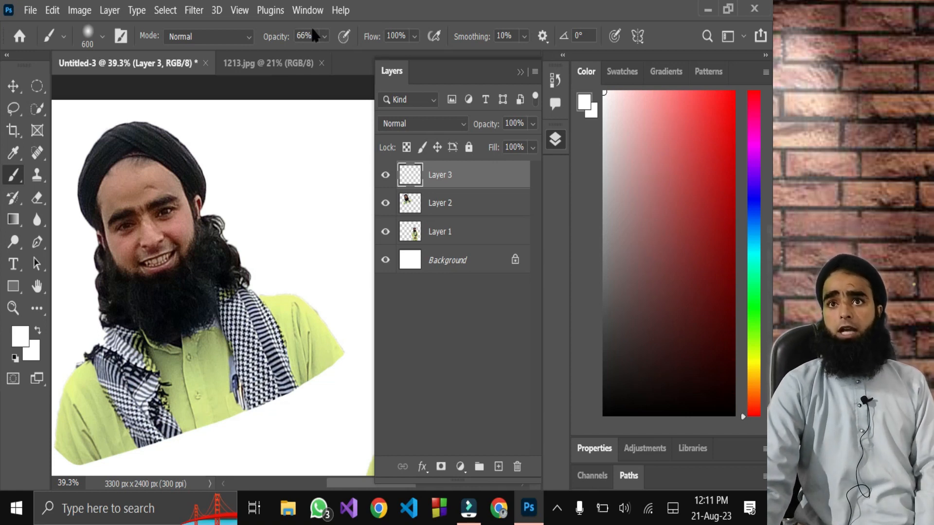
drag(277, 39, 284, 40)
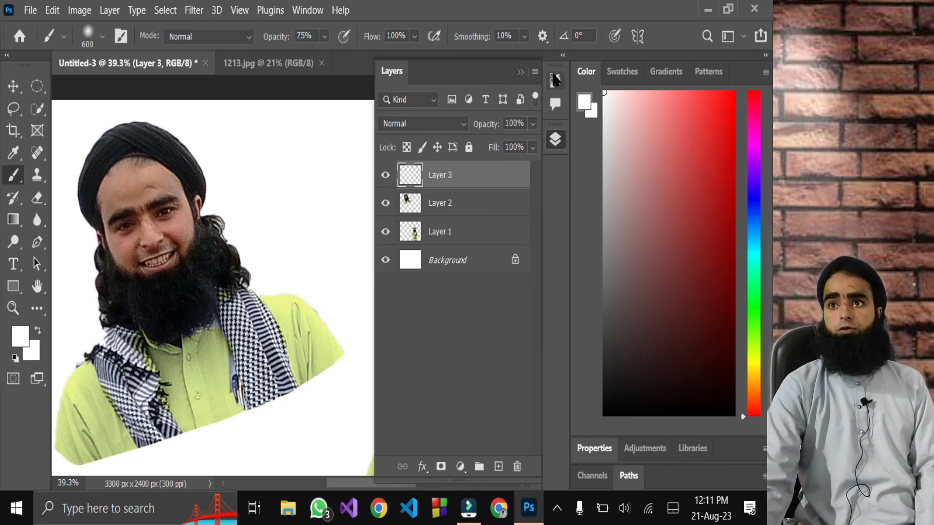
click(521, 72)
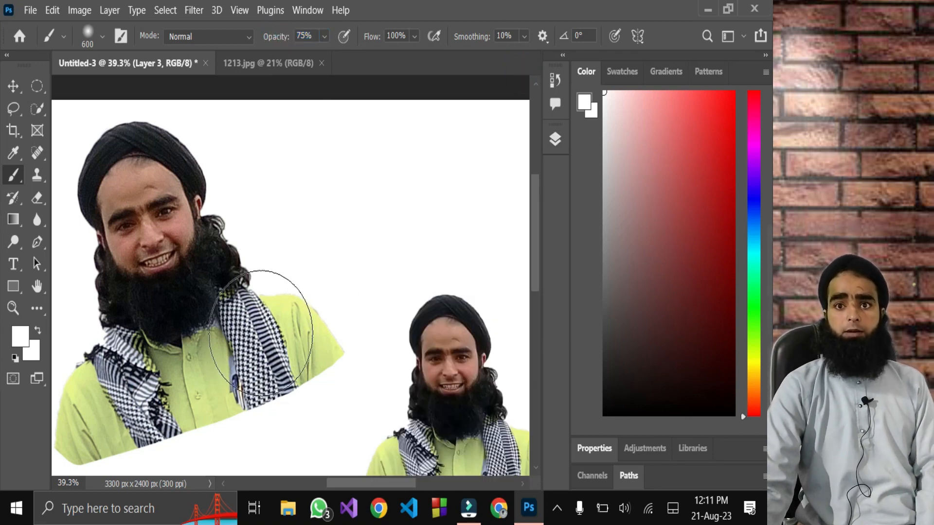
Step: Paint soft white strokes over the enlarged bust's shoulders, chest and lower edge to fade them into the background
mouse_move(332, 294)
mouse_down()
mouse_move(325, 351)
mouse_move(306, 336)
mouse_move(325, 252)
mouse_move(323, 302)
mouse_move(301, 372)
mouse_move(266, 396)
mouse_move(304, 360)
mouse_move(308, 293)
mouse_move(284, 314)
mouse_up()
mouse_move(176, 408)
mouse_down()
mouse_move(67, 419)
mouse_move(67, 432)
mouse_move(87, 452)
mouse_move(178, 458)
mouse_move(192, 425)
mouse_move(233, 395)
mouse_move(136, 420)
mouse_move(66, 395)
mouse_move(93, 422)
mouse_move(138, 435)
mouse_move(233, 411)
mouse_move(283, 377)
mouse_move(151, 421)
mouse_move(83, 413)
mouse_move(52, 358)
mouse_up()
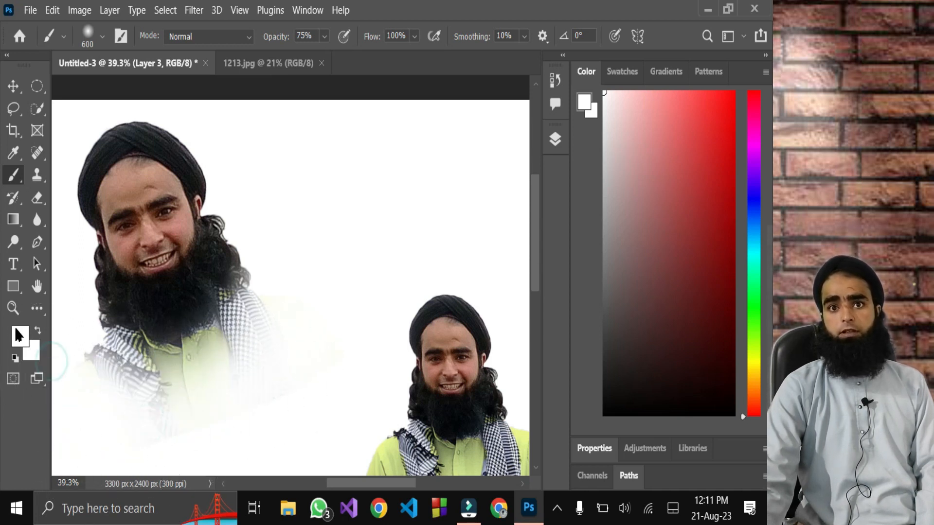
click(270, 194)
click(296, 211)
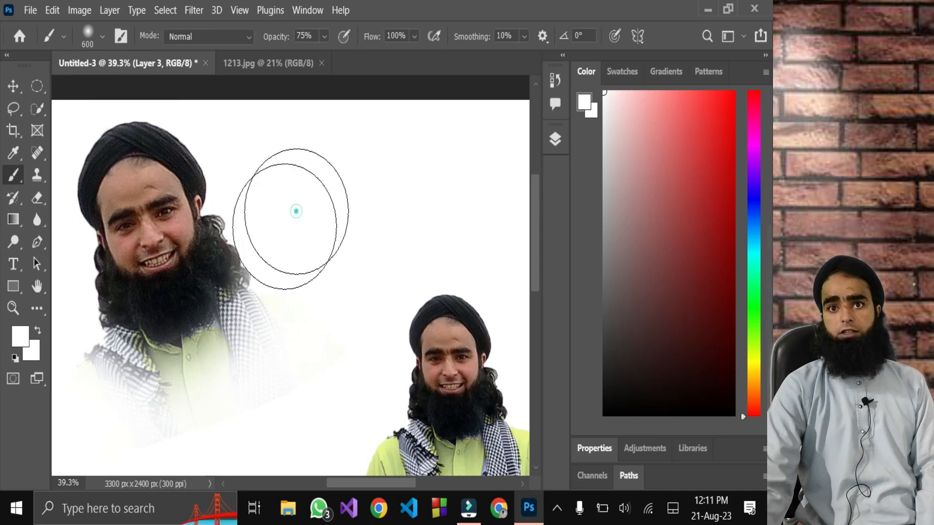
click(72, 318)
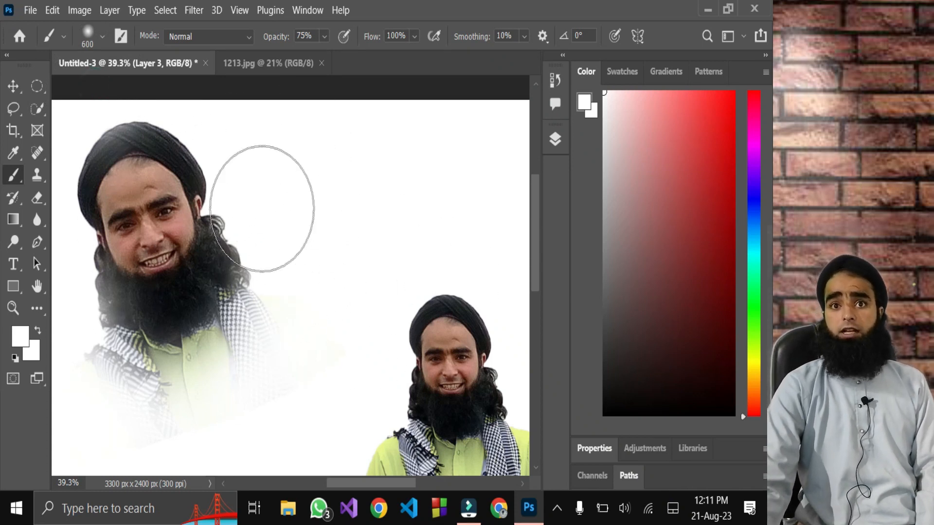
click(554, 141)
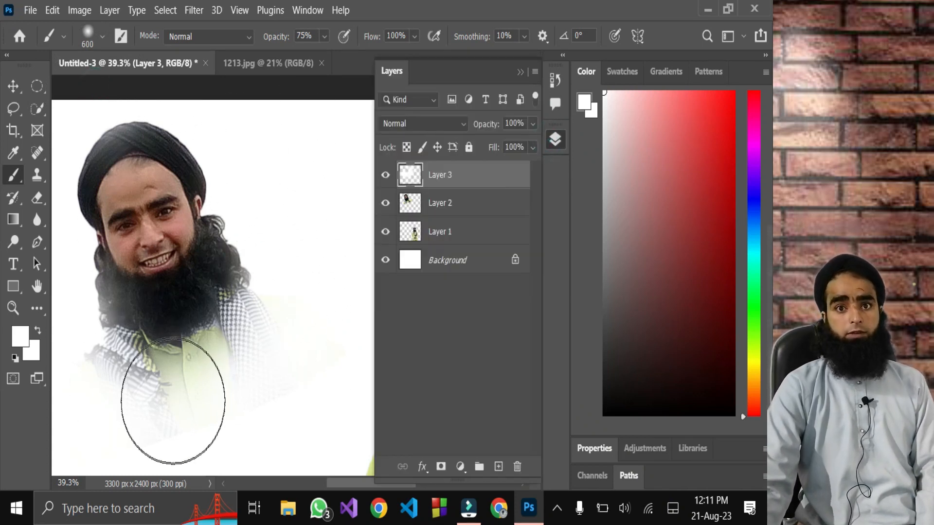
click(208, 426)
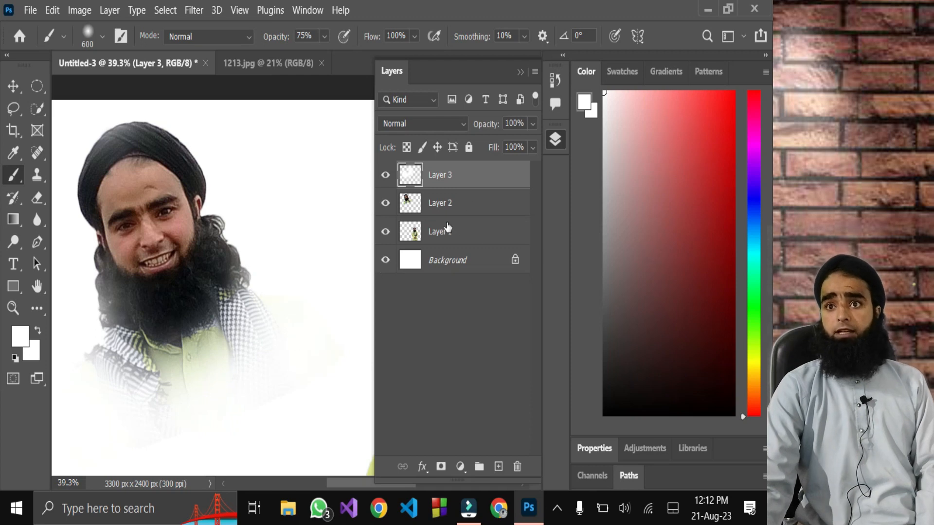
Step: Duplicate Layer 2 and place the copied bust on the right side of the canvas
click(430, 214)
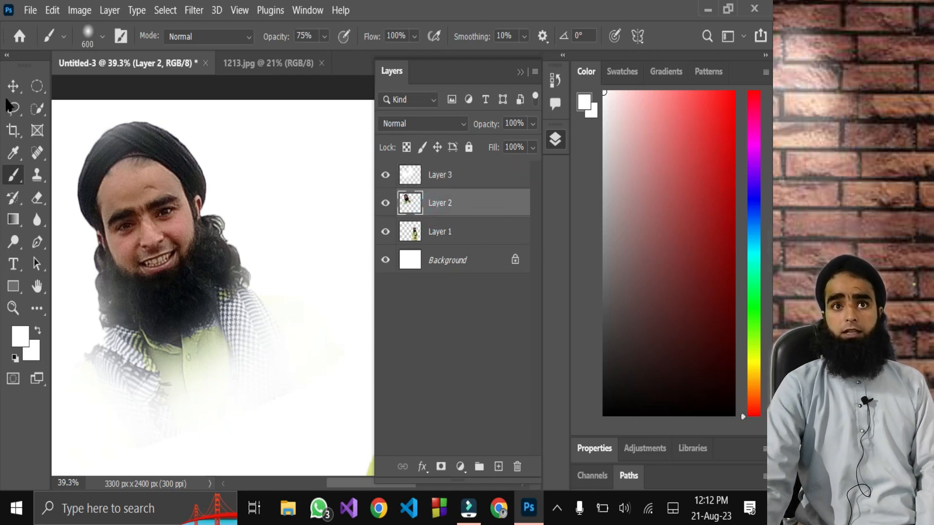
click(13, 87)
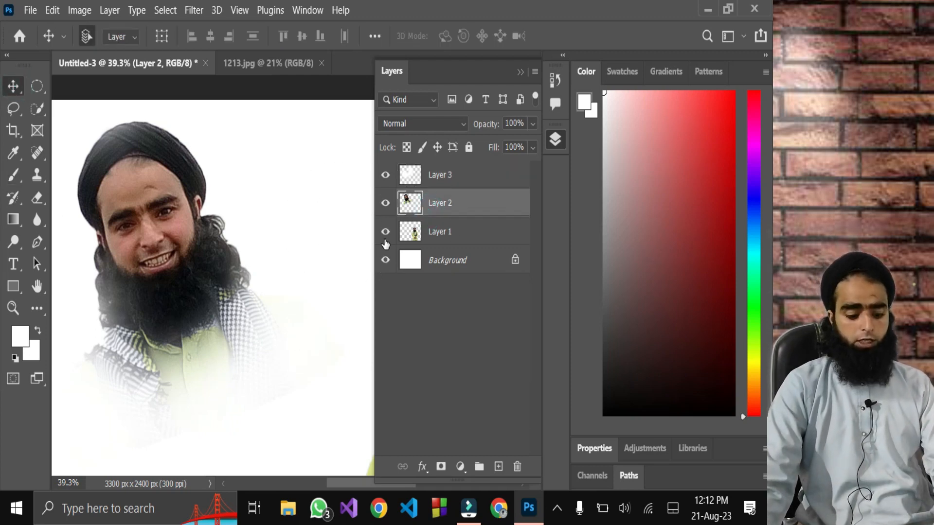
key(ctrl+j)
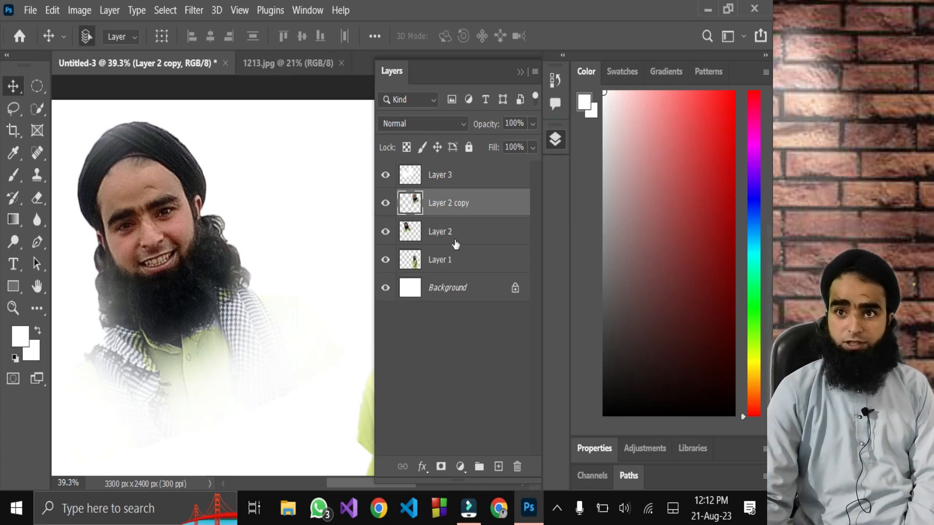
Step: Reduce the opacity of Layer 2, the faded bust on the left, to 40%
click(466, 243)
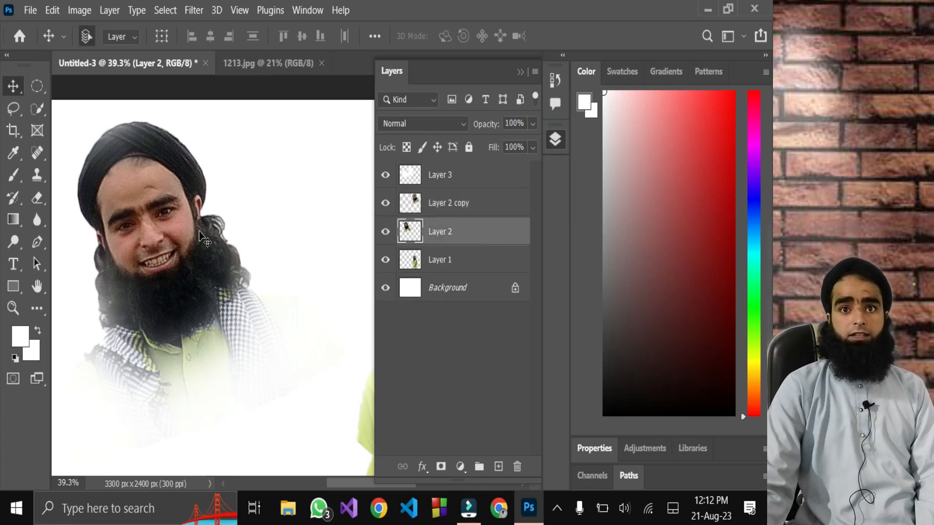
drag(494, 128, 451, 129)
click(520, 72)
Step: Reduce the opacity of Layer 2 copy, the bust on the right, to 39%
click(445, 175)
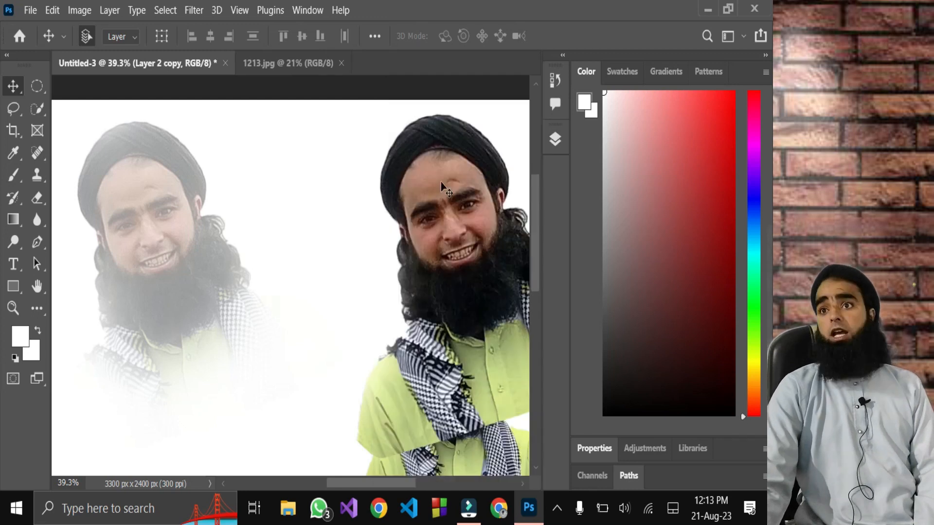
click(555, 140)
click(458, 232)
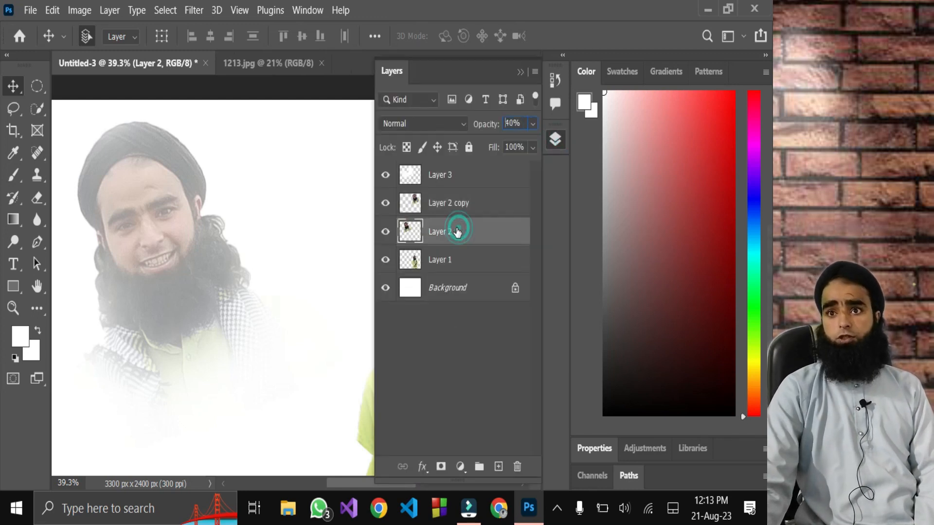
click(451, 204)
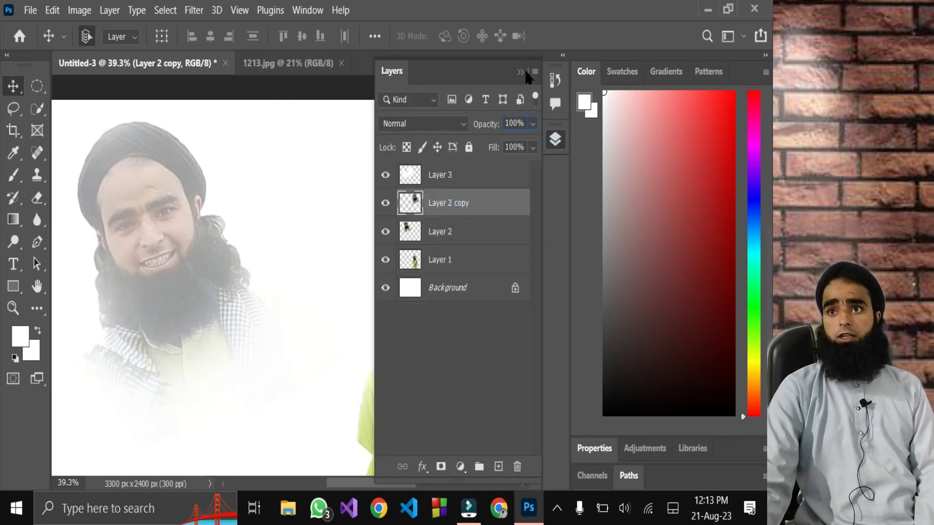
click(521, 72)
click(556, 141)
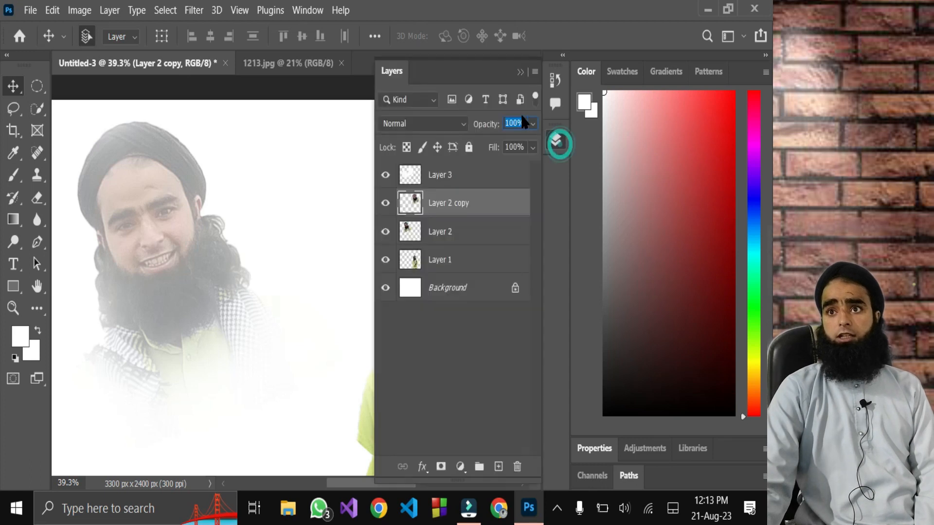
drag(489, 127, 451, 128)
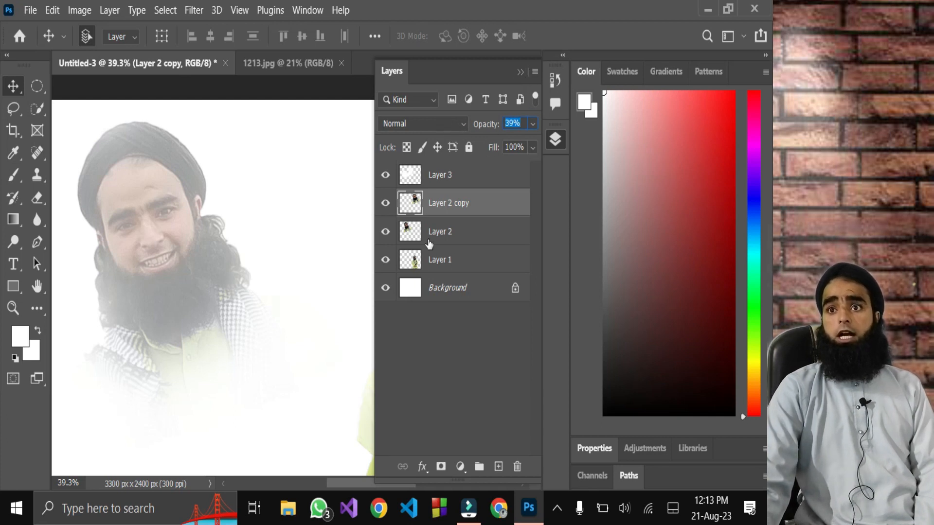
click(520, 71)
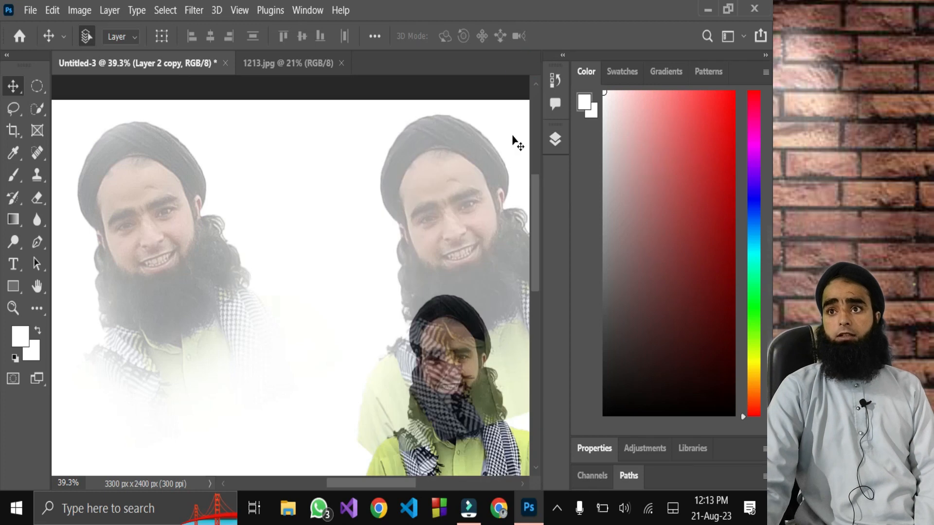
Step: Move the full-length man back to the lower centre of the canvas, between the two busts
click(563, 142)
click(440, 179)
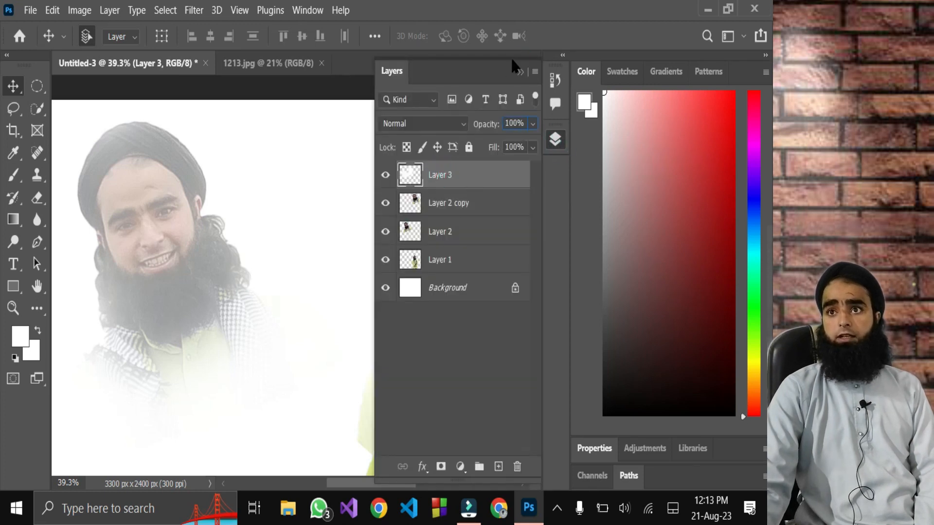
click(518, 71)
drag(470, 462, 314, 426)
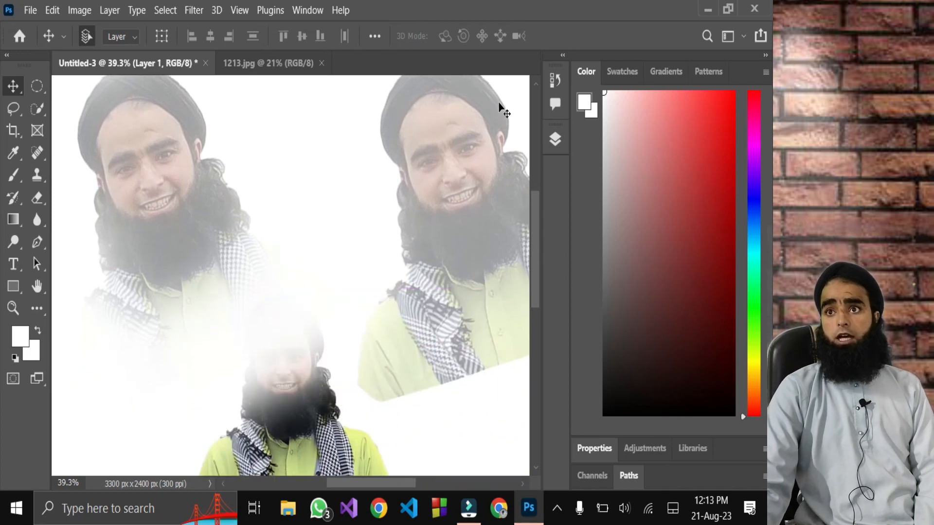
Step: Free-transform Layer 2 copy to tilt the bust clockwise, then reposition it in the canvas's upper-right area
click(472, 228)
click(555, 139)
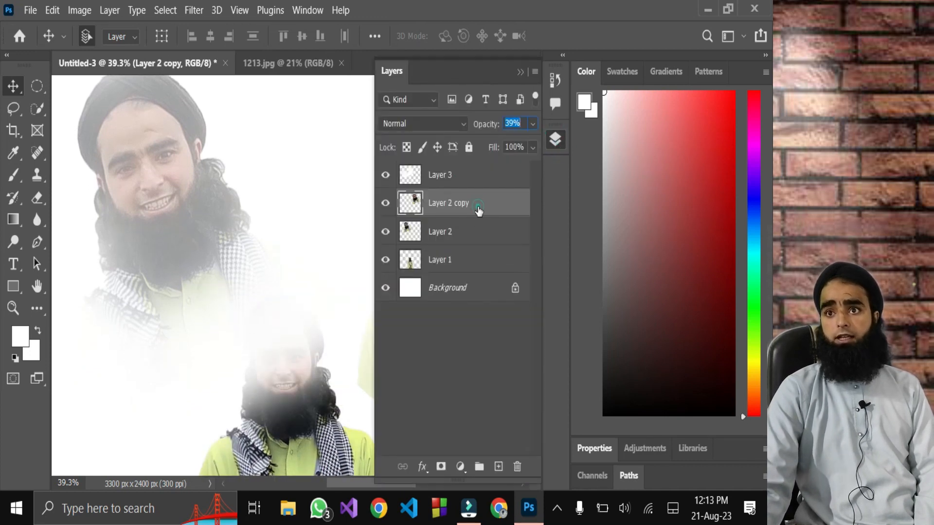
click(518, 72)
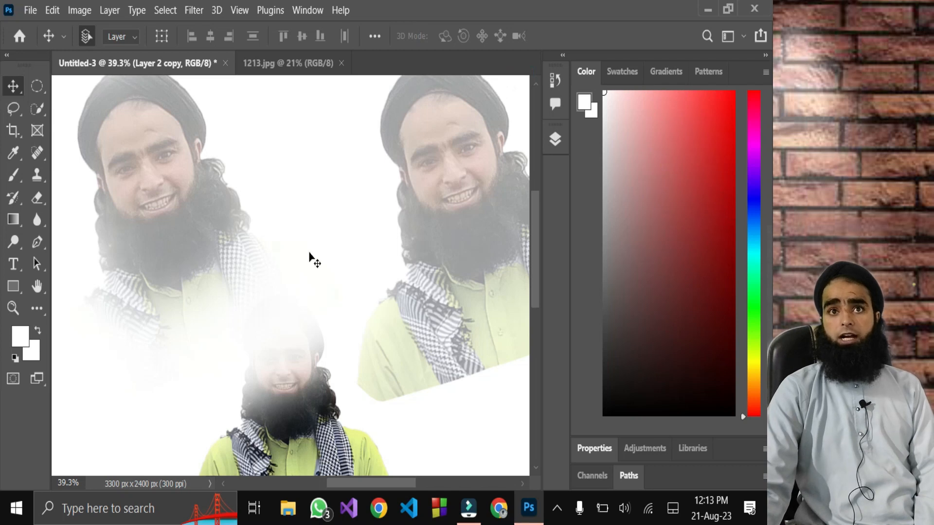
key(ctrl+t)
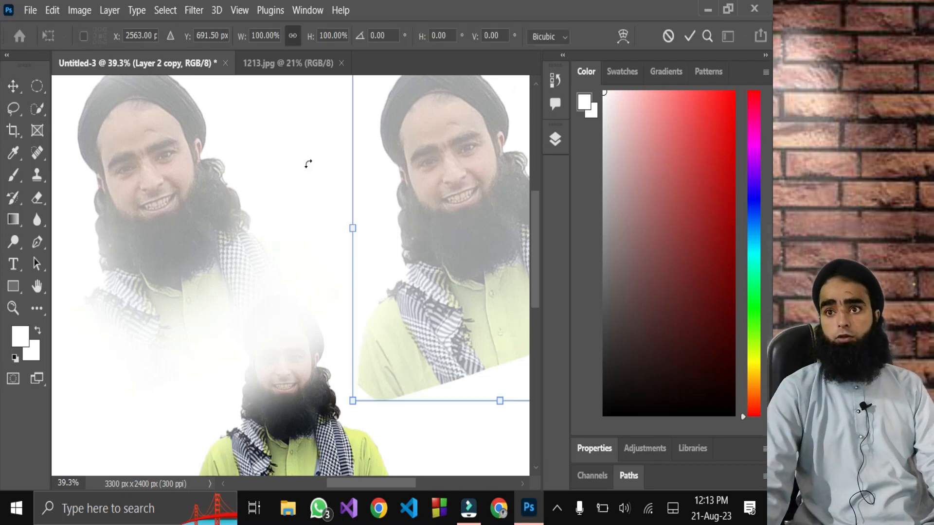
scroll(386, 324, down, 3)
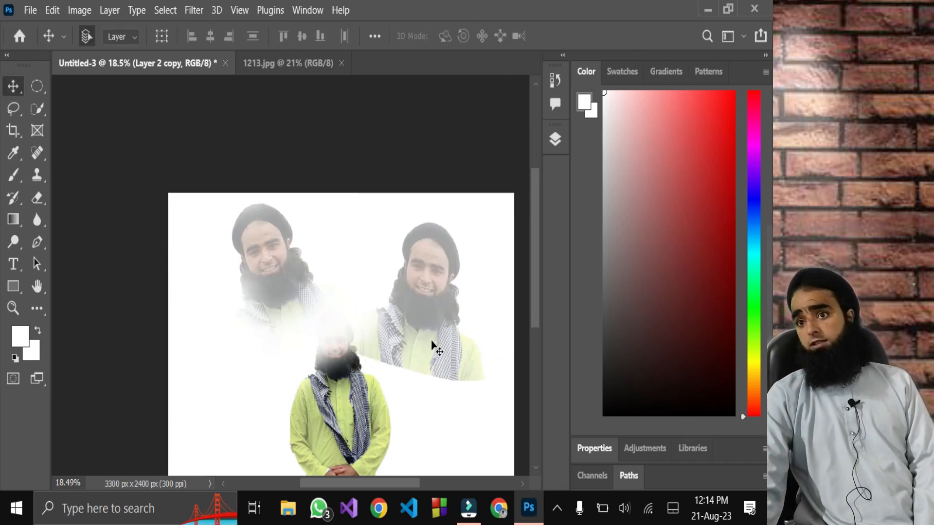
drag(431, 343, 444, 317)
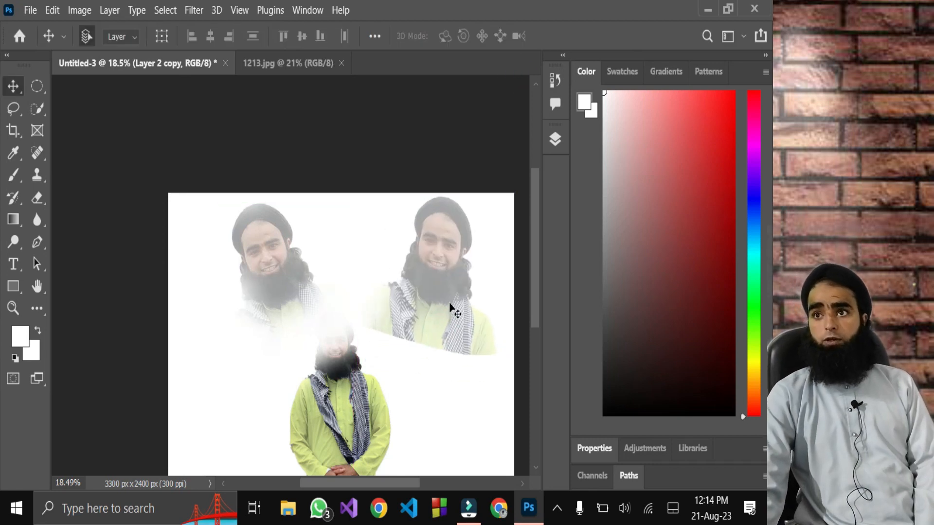
Step: Brush white over the lower edge of the Layer 2 copy bust to fade it into the background
click(555, 139)
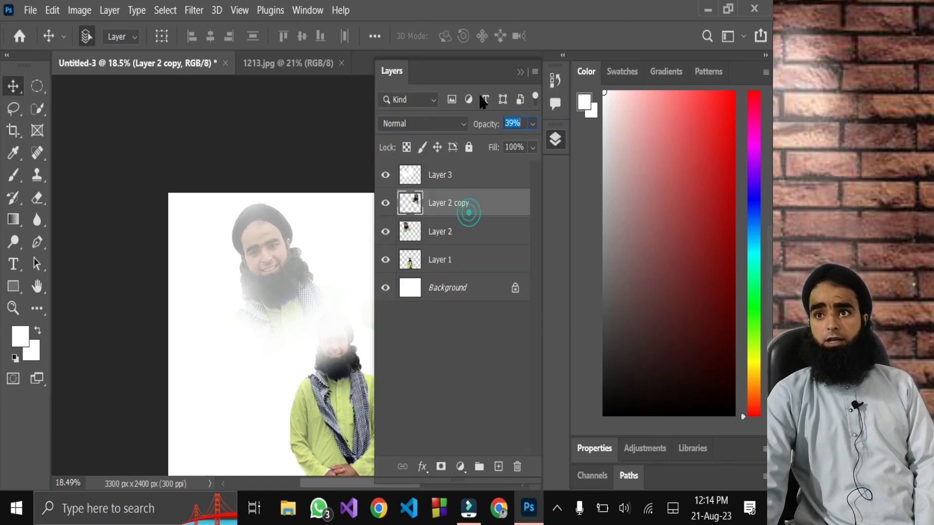
click(524, 72)
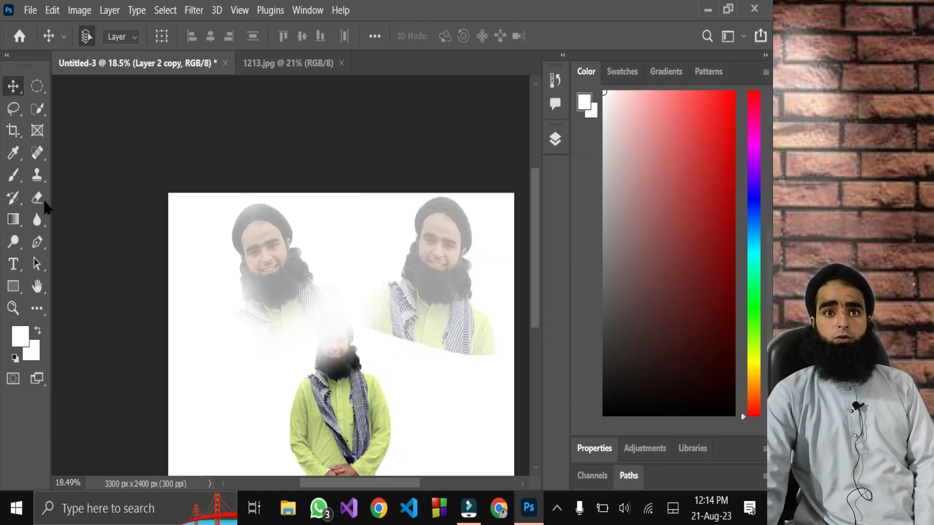
click(14, 175)
right_click(14, 175)
click(76, 180)
mouse_move(390, 319)
mouse_down()
mouse_move(478, 334)
mouse_move(482, 344)
mouse_move(444, 355)
mouse_move(403, 342)
mouse_move(375, 298)
mouse_move(398, 325)
mouse_move(440, 343)
mouse_move(499, 333)
mouse_move(433, 359)
mouse_up()
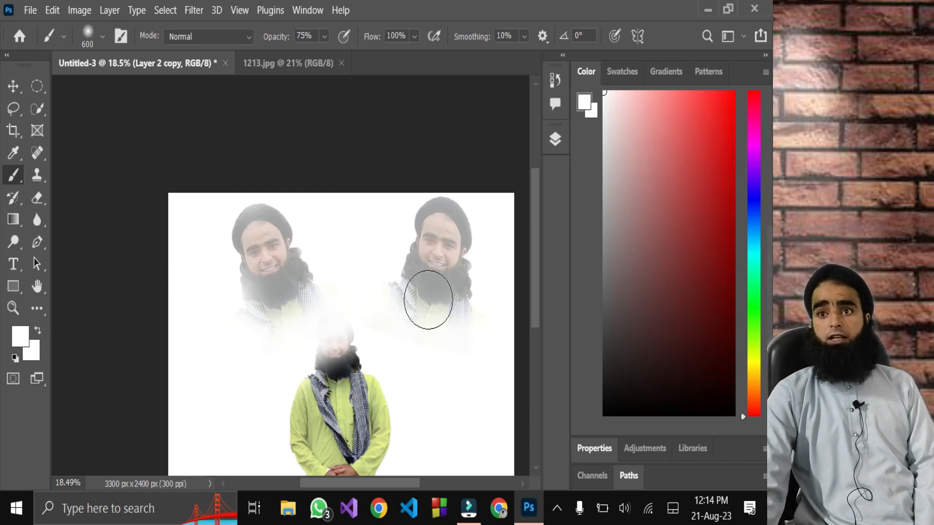
Step: Move the Layer 2 copy bust slightly inward, closer to the full-length man
click(555, 141)
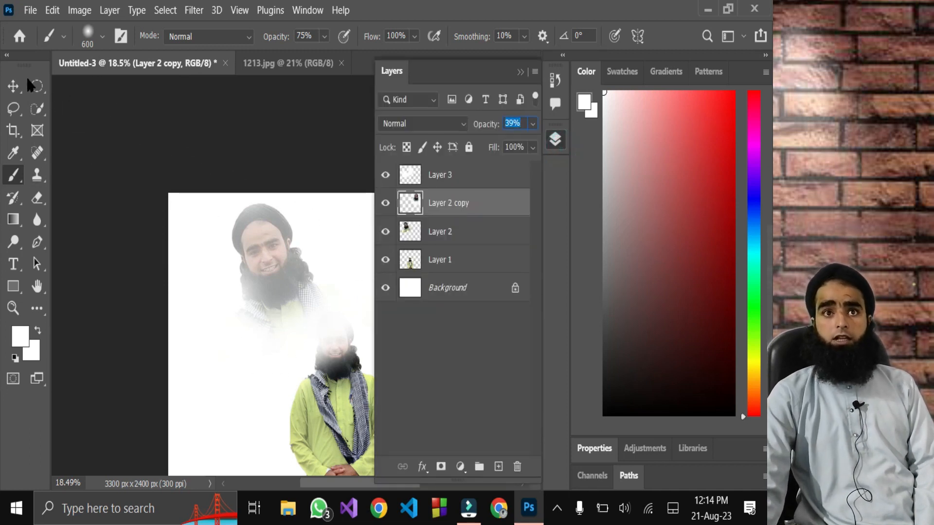
key(v)
click(519, 72)
drag(433, 278, 426, 281)
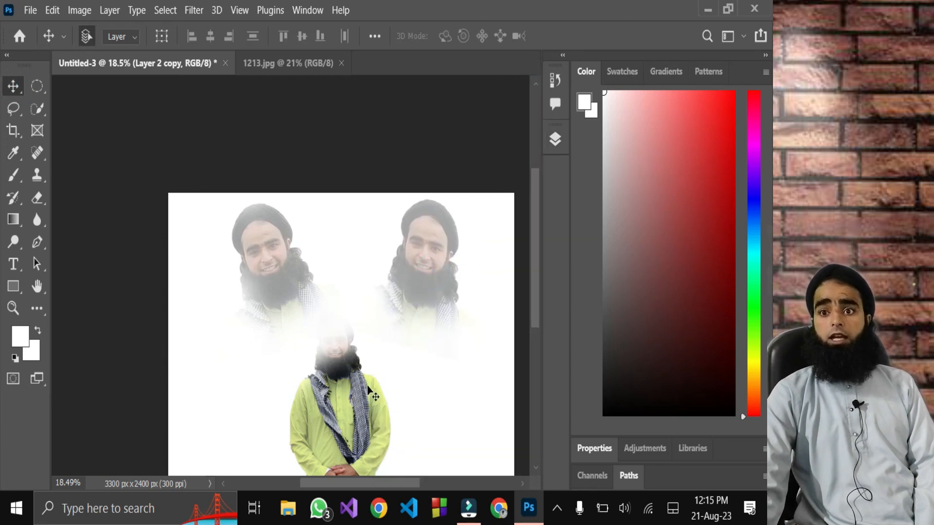
Step: Bring Layer 1, the full-length man, to the top of the layer stack
click(555, 139)
drag(460, 258, 484, 166)
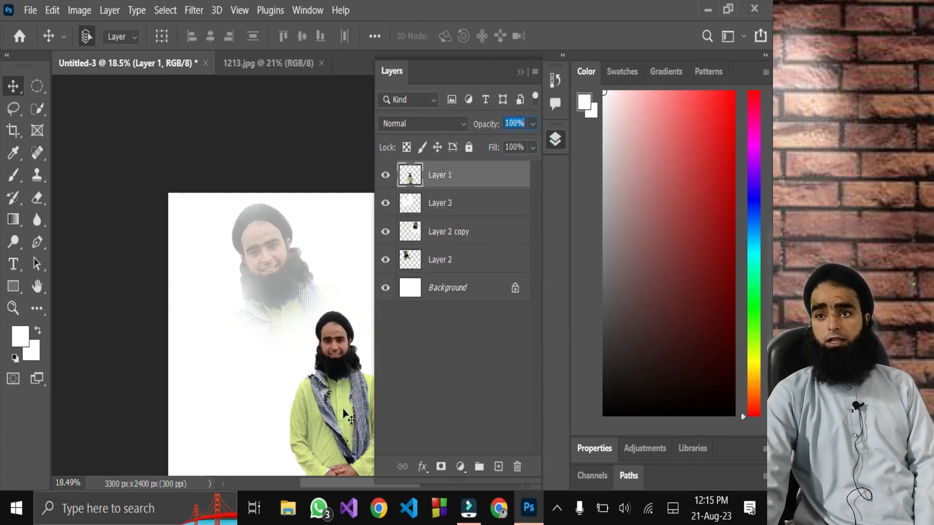
click(520, 73)
Step: Move the full-length man up between the busts and free-transform him to about 123% width and 121% height
drag(330, 438, 349, 342)
key(ctrl+t)
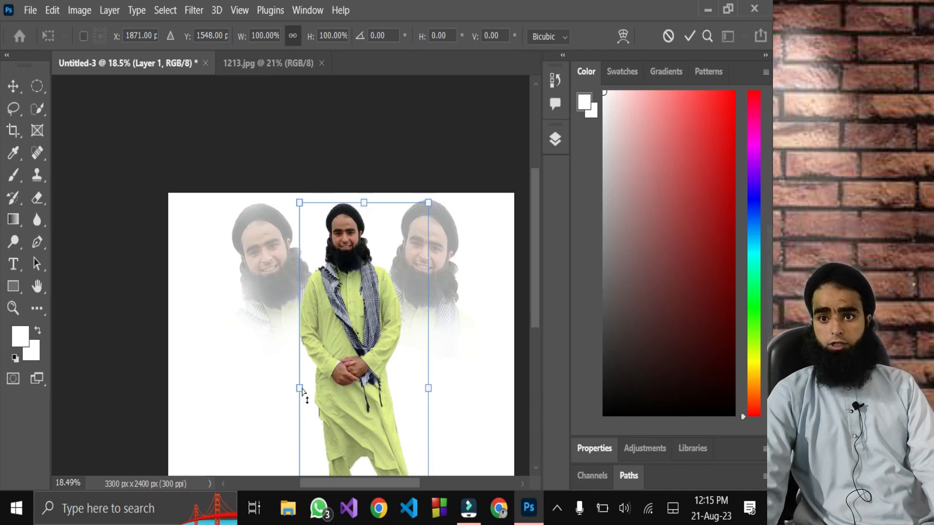
mouse_move(300, 390)
mouse_down()
mouse_move(291, 390)
mouse_move(302, 392)
mouse_up()
drag(345, 349, 359, 365)
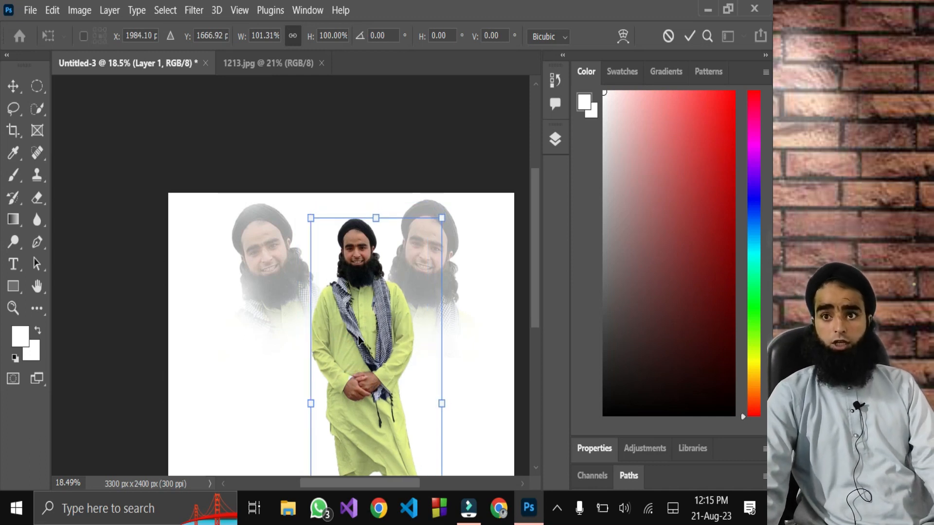
drag(375, 219, 376, 169)
drag(376, 308, 377, 352)
drag(377, 211, 376, 196)
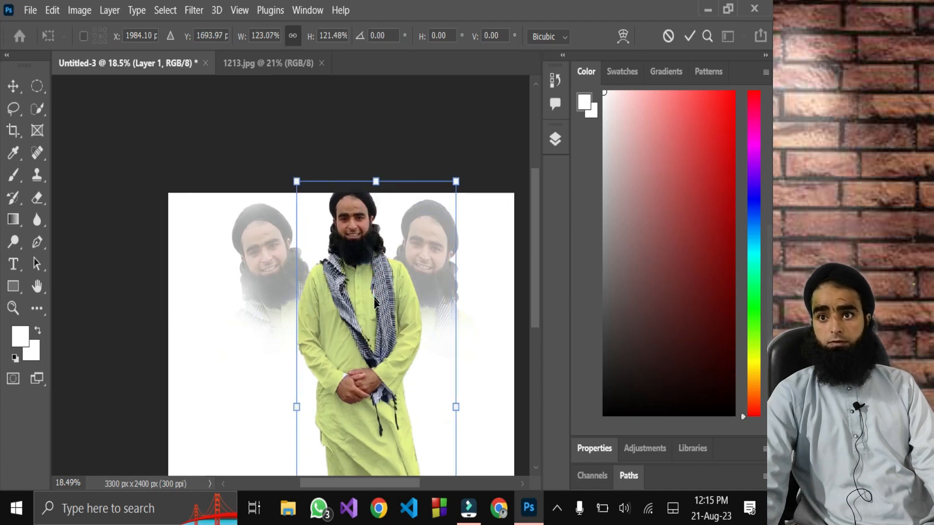
drag(382, 270, 386, 275)
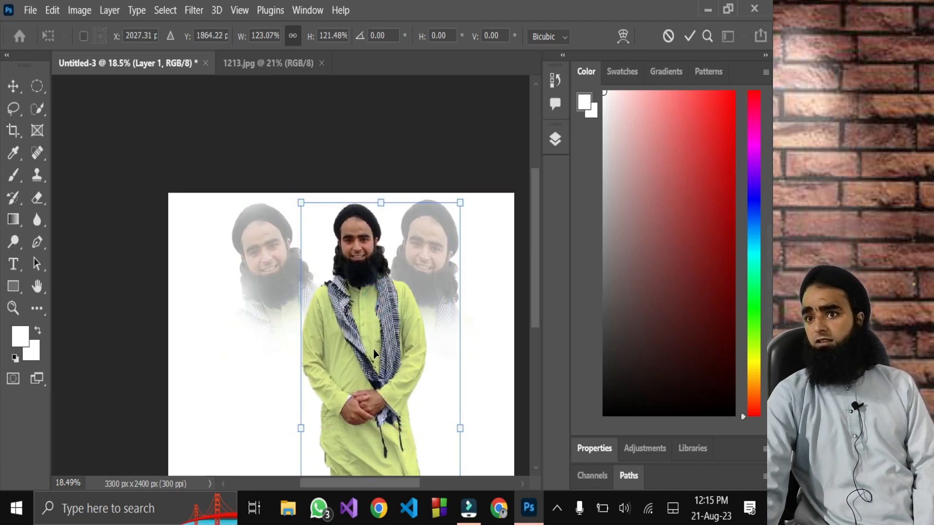
drag(374, 352, 364, 362)
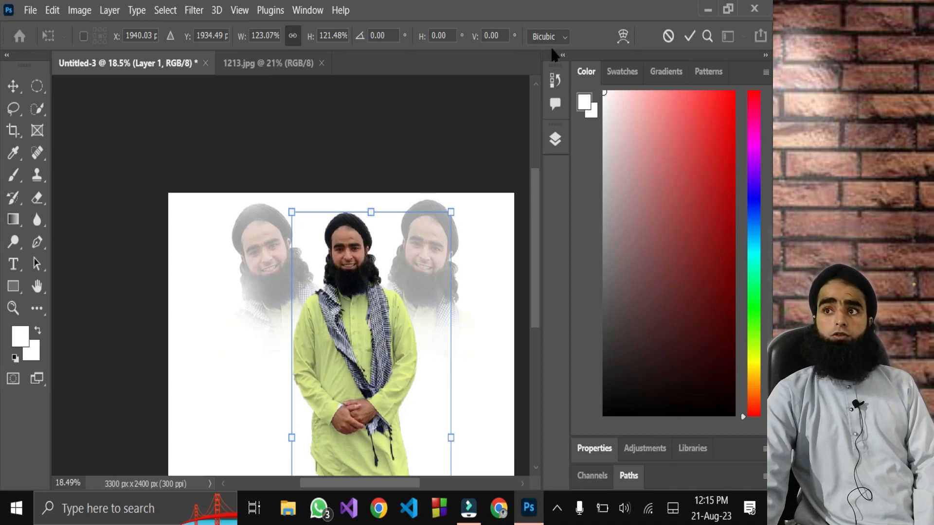
click(687, 38)
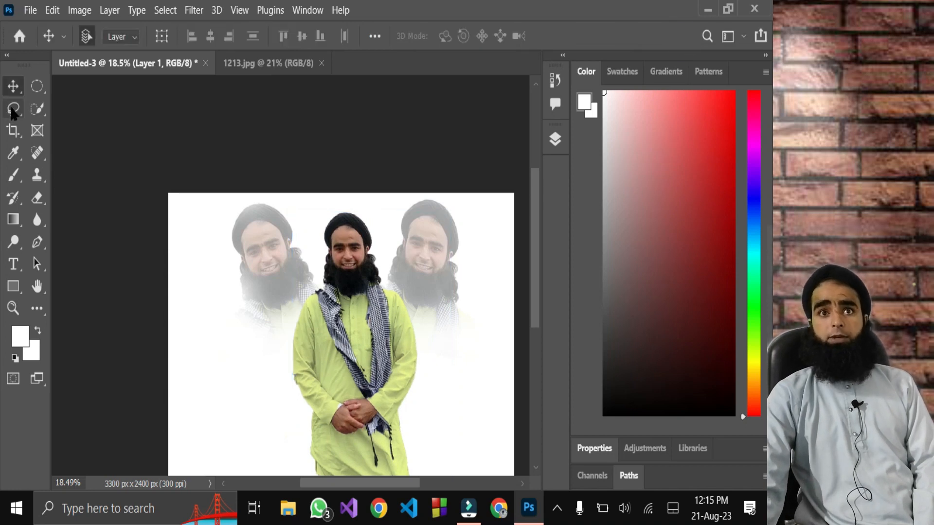
Step: Add the horizontal text "SMILE" in Arial Rounded MT Bold, 72 pt, across the man's chest
click(13, 264)
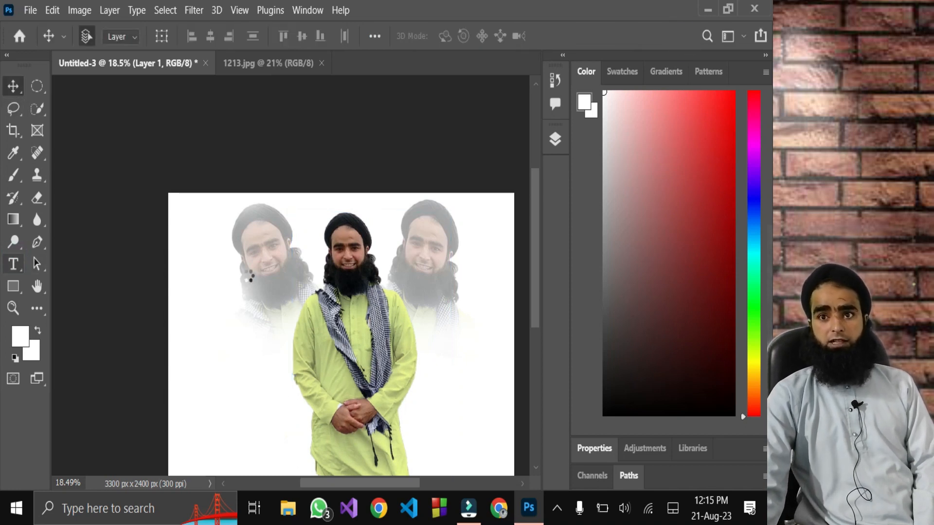
scroll(249, 276, down, 2)
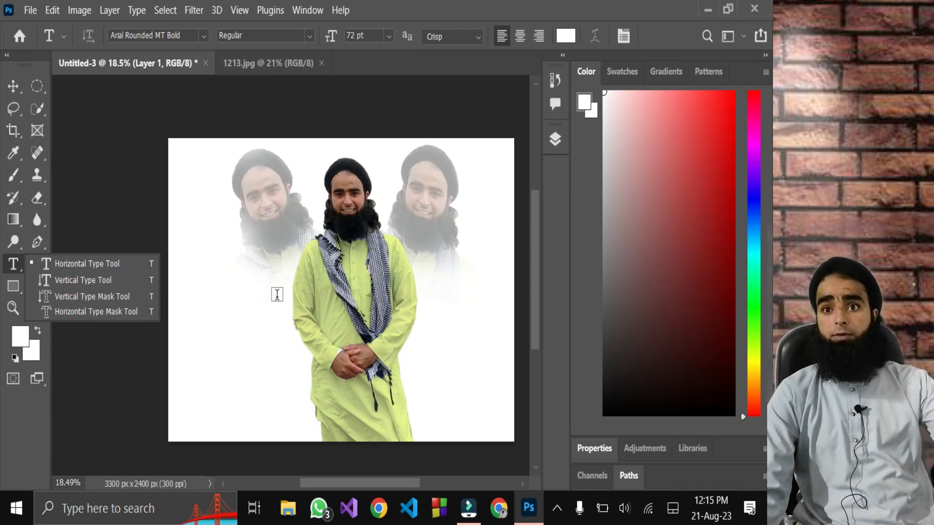
click(278, 294)
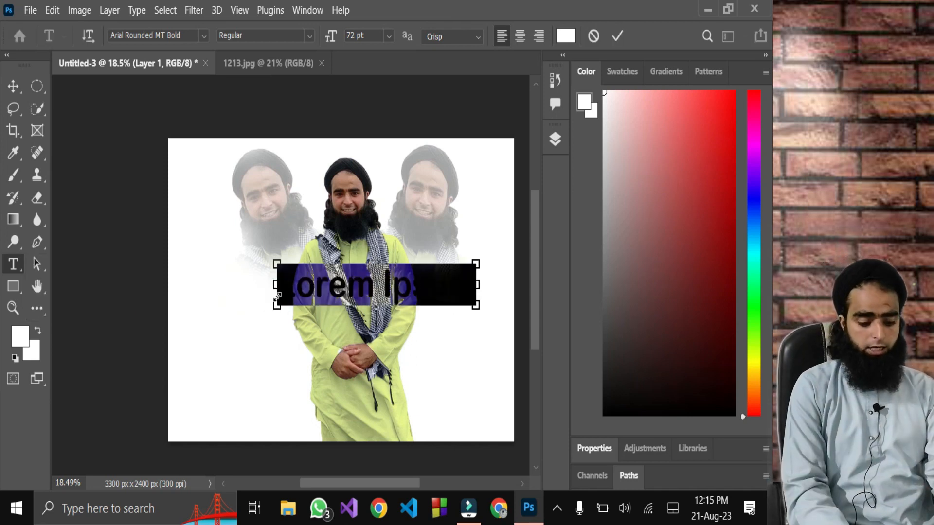
key(BackSpace)
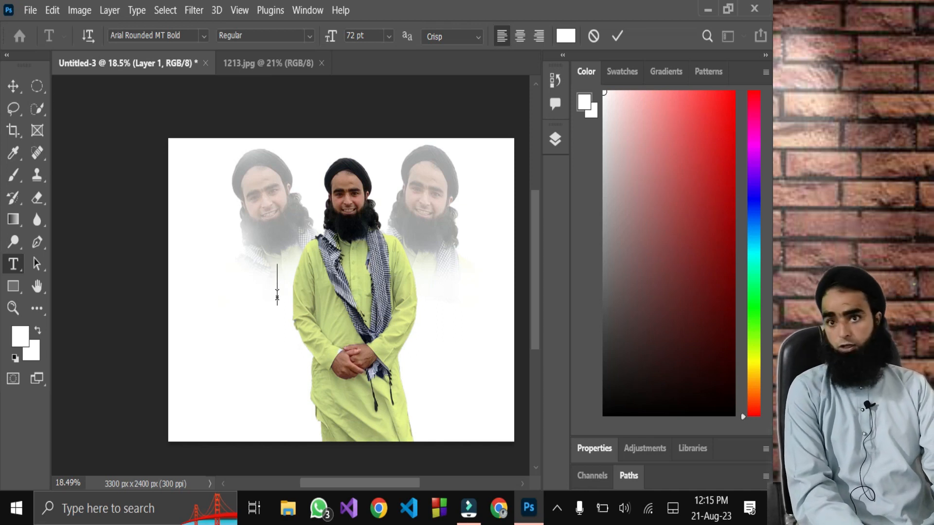
text(SMILE)
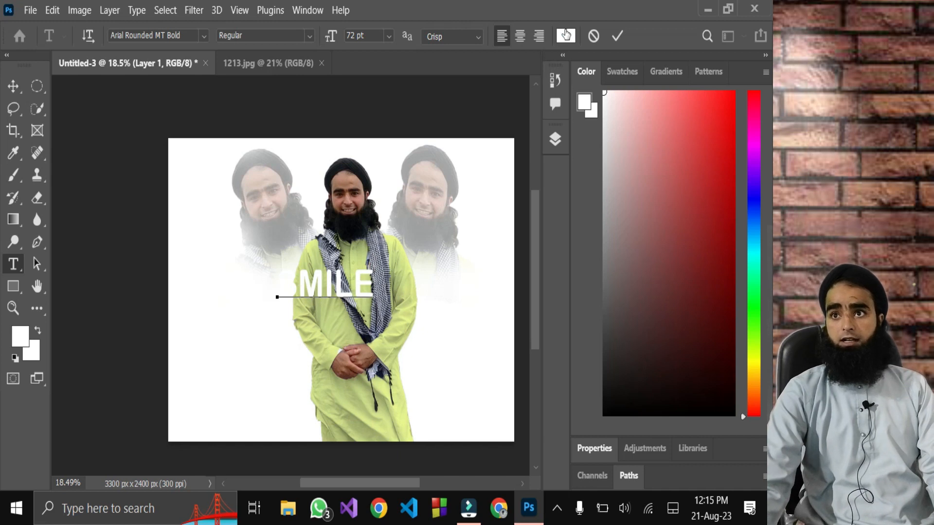
Step: Set the colour of the whole SMILE text to black (#000000)
click(566, 35)
drag(452, 315, 576, 411)
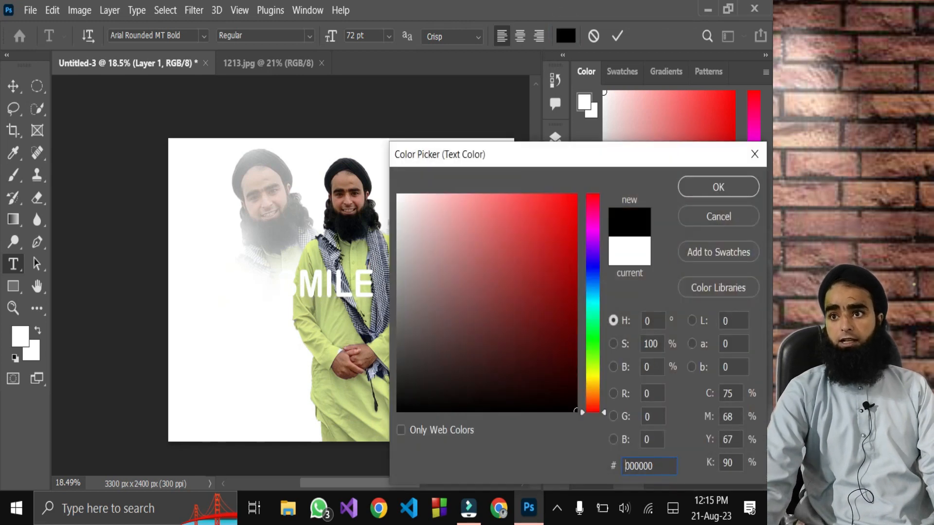
click(717, 187)
key(ctrl+a)
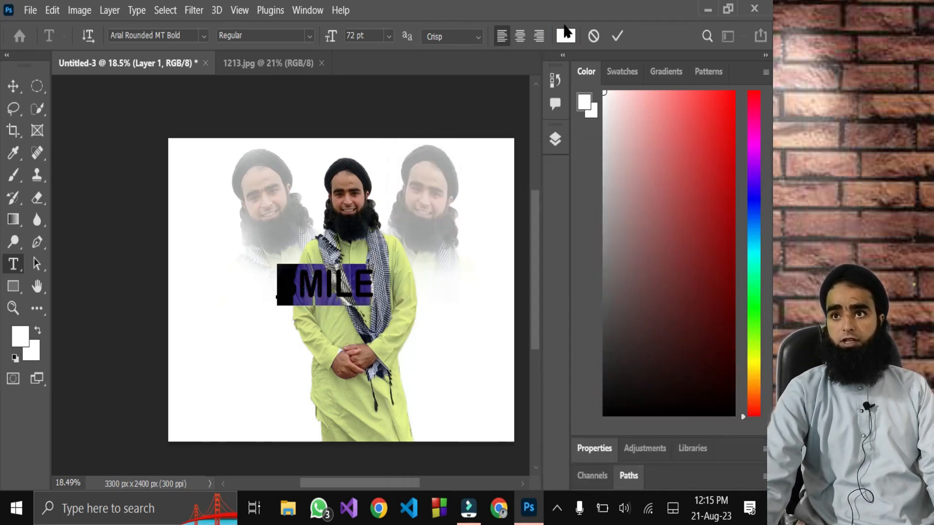
click(565, 35)
drag(440, 372, 397, 412)
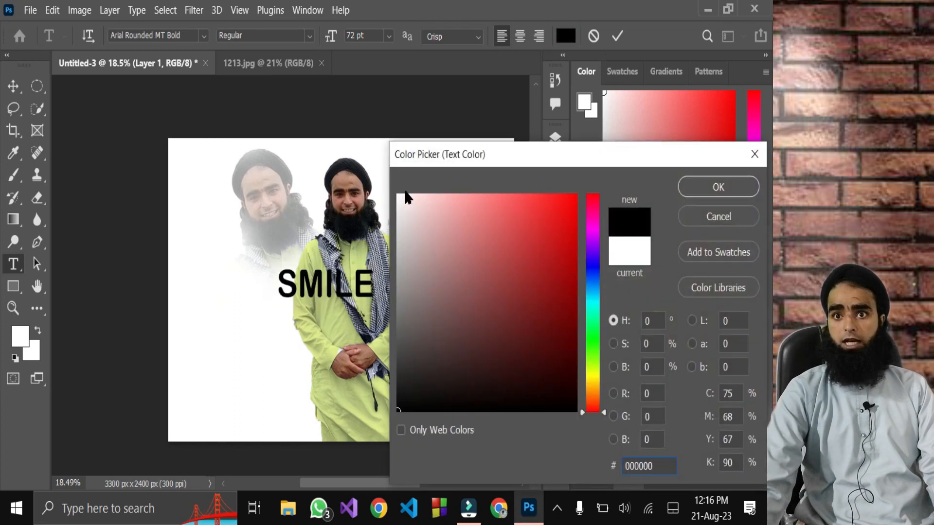
click(718, 185)
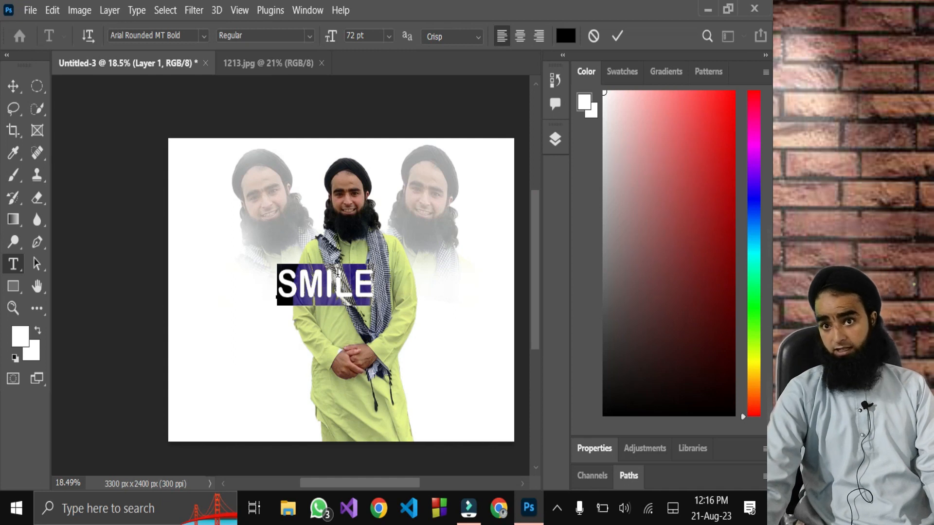
Step: Enlarge the SMILE text outward from its upper-left corner to about 119 pt and commit the text edit
key(ctrl+t)
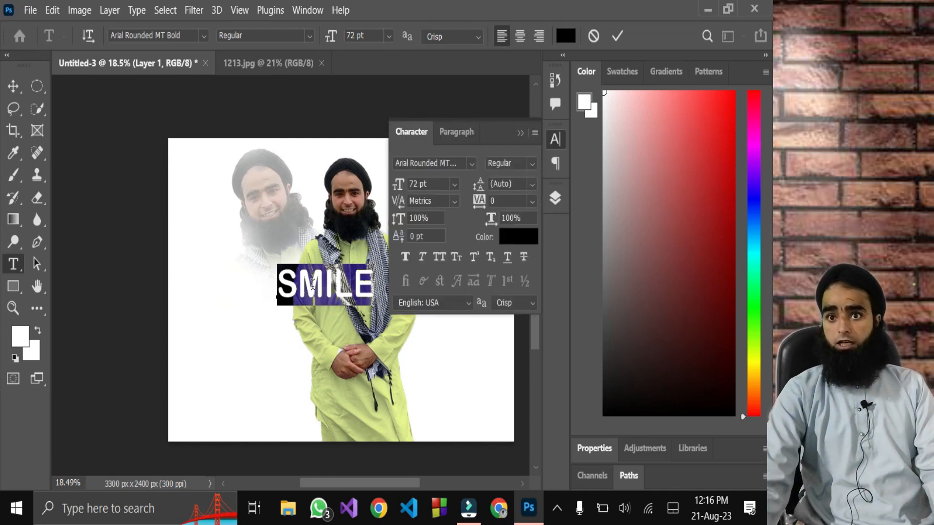
click(313, 284)
click(617, 36)
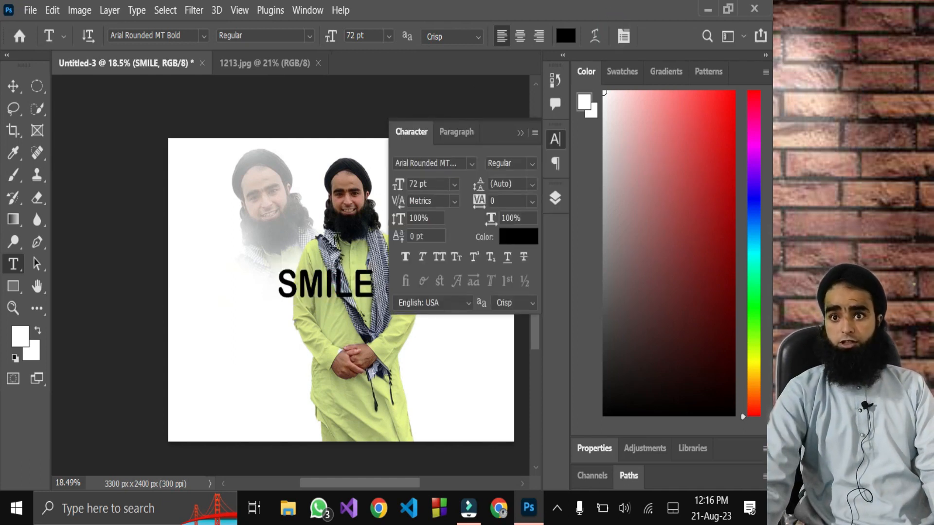
click(293, 288)
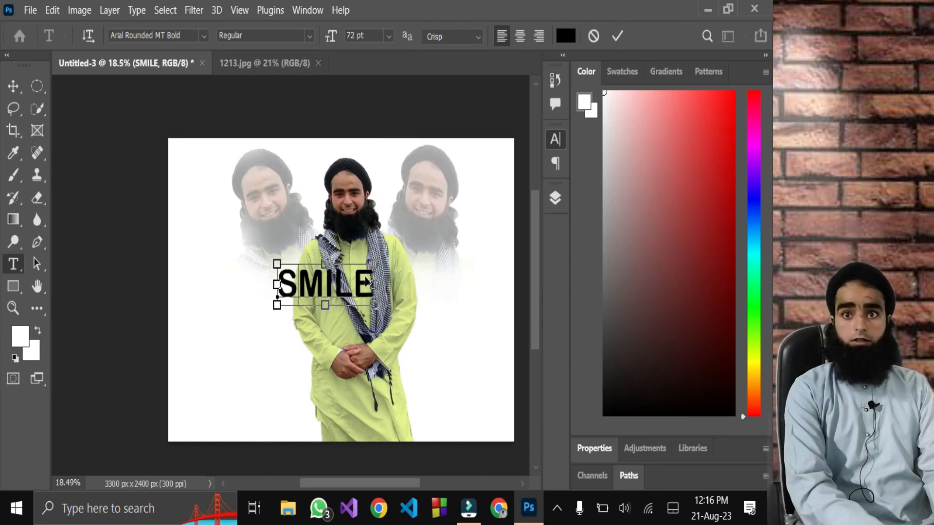
key(ctrl+t)
drag(272, 260, 208, 239)
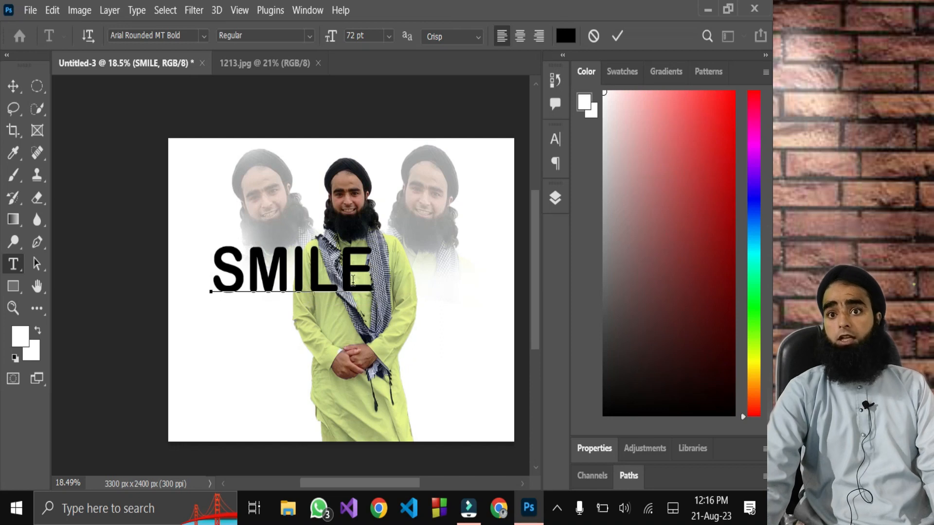
click(618, 36)
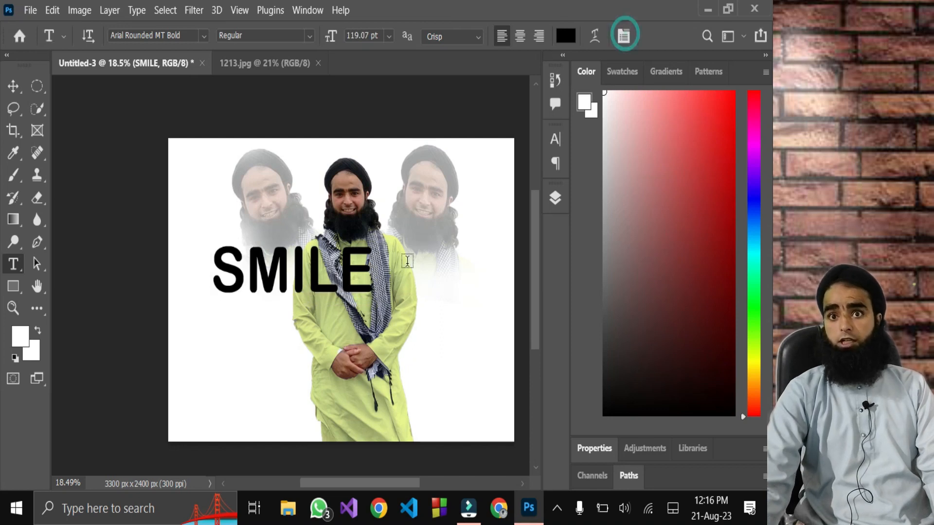
Step: Free-transform the SMILE text layer, scaling it up proportionally to about 135%
click(555, 197)
click(464, 181)
key(ctrl+t)
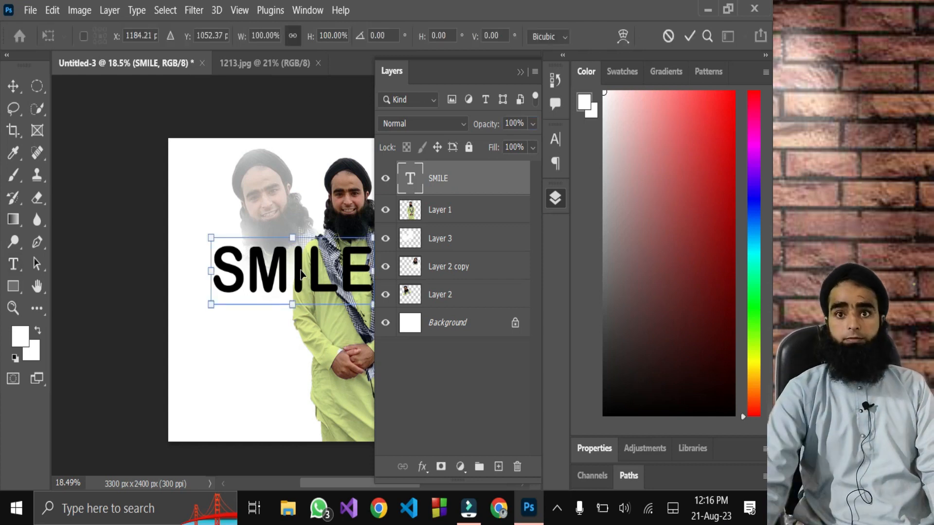
drag(206, 242, 177, 224)
click(525, 72)
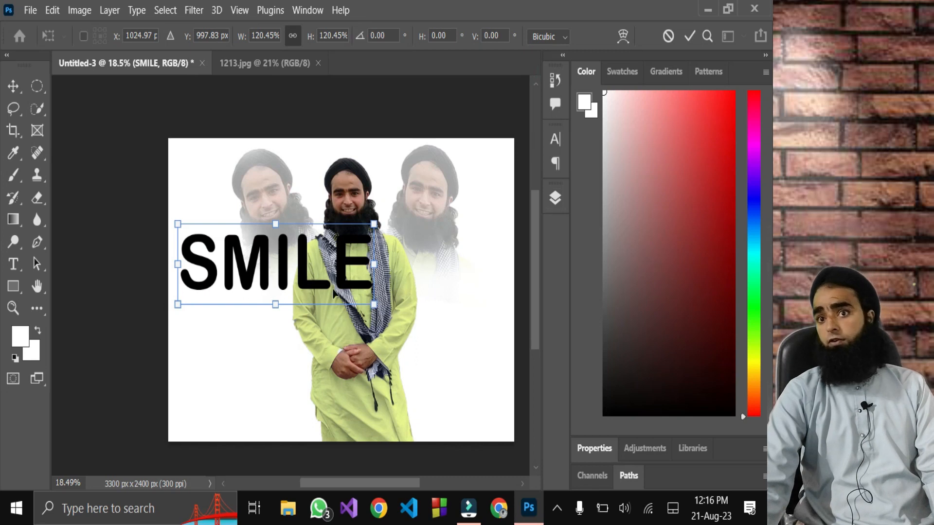
drag(373, 305, 396, 314)
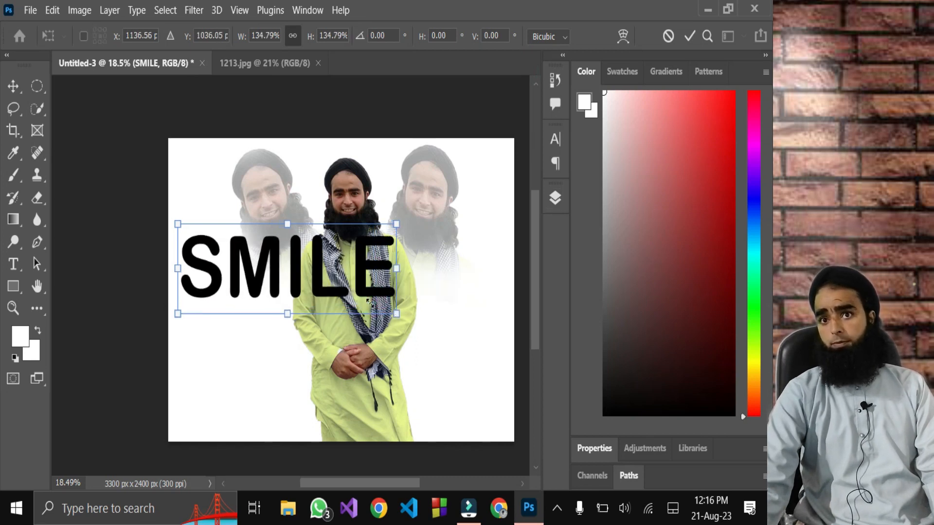
Step: Move the SMILE text down to the canvas's lower-left corner and apply the transform
scroll(265, 180, down, 4)
drag(256, 207, 260, 328)
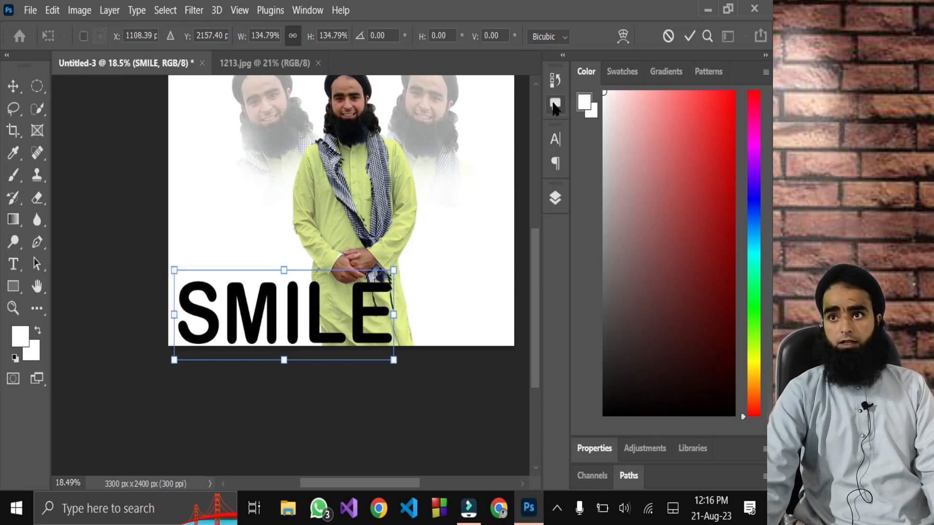
click(555, 199)
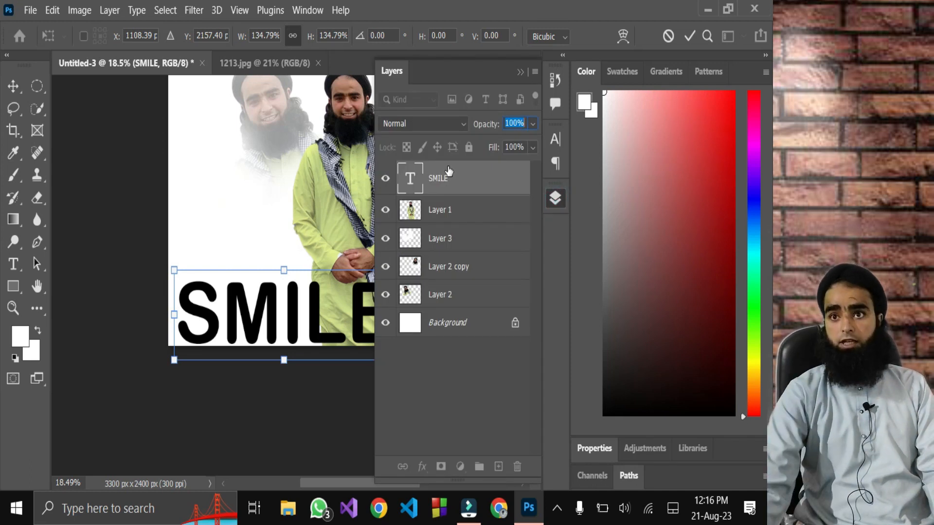
key(Return)
Step: Duplicate the SMILE text layer and place the copy directly above the original word
key(t)
key(ctrl+j)
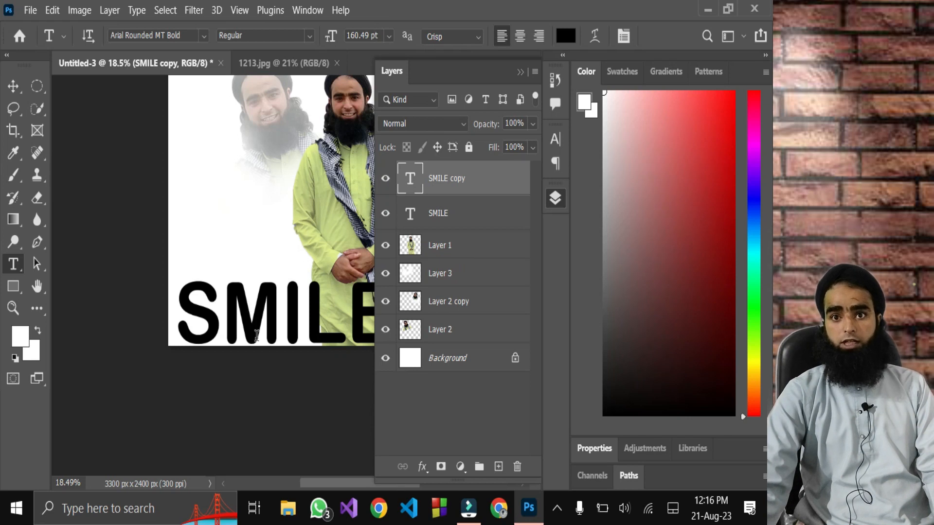
click(14, 86)
drag(255, 331, 248, 256)
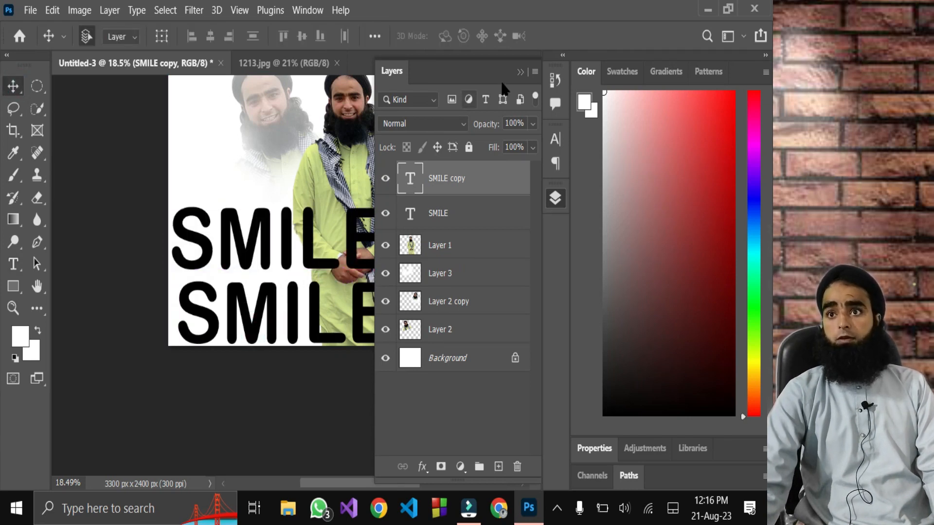
Step: Squash the upper SMILE copy to about 81% width and 35% height, raise it toward the left bust and apply the transform
click(520, 72)
click(353, 256)
key(ctrl)
key(ctrl+t)
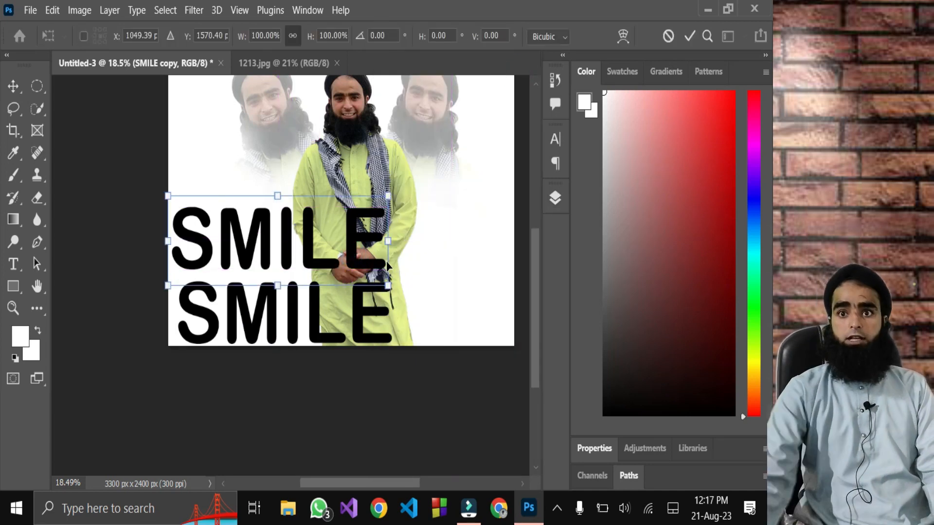
drag(388, 285, 346, 208)
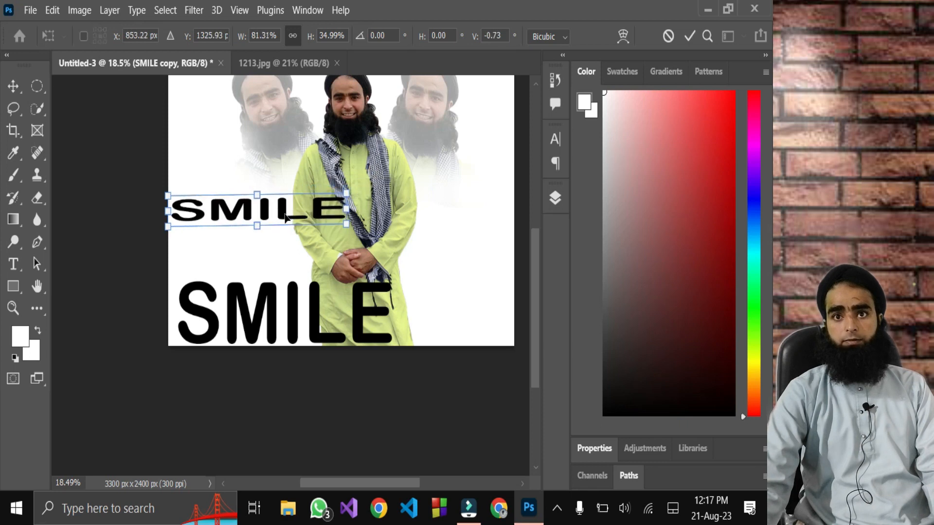
drag(263, 194, 242, 212)
click(689, 36)
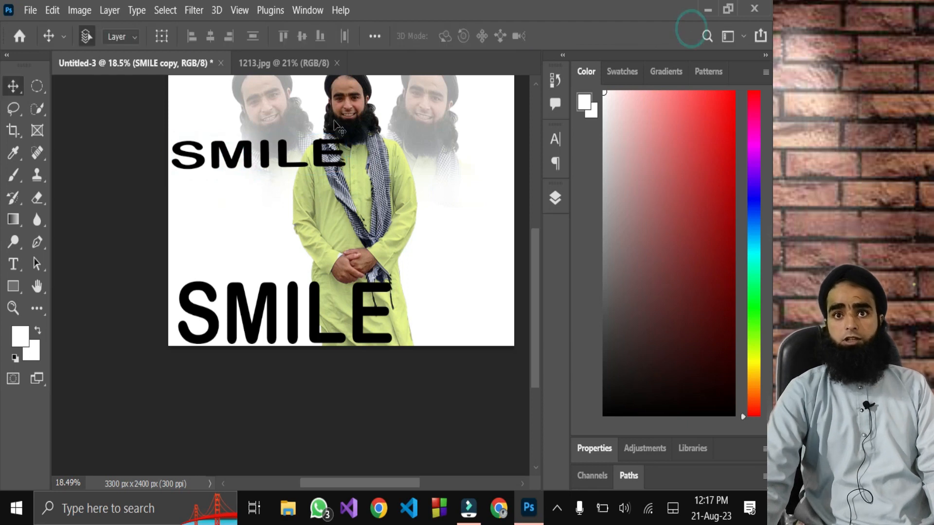
Step: Duplicate the flattened SMILE text into a vertical stack of five rows above the large SMILE word, undoing the surplus sixth row
drag(235, 162, 233, 223)
drag(233, 249, 235, 236)
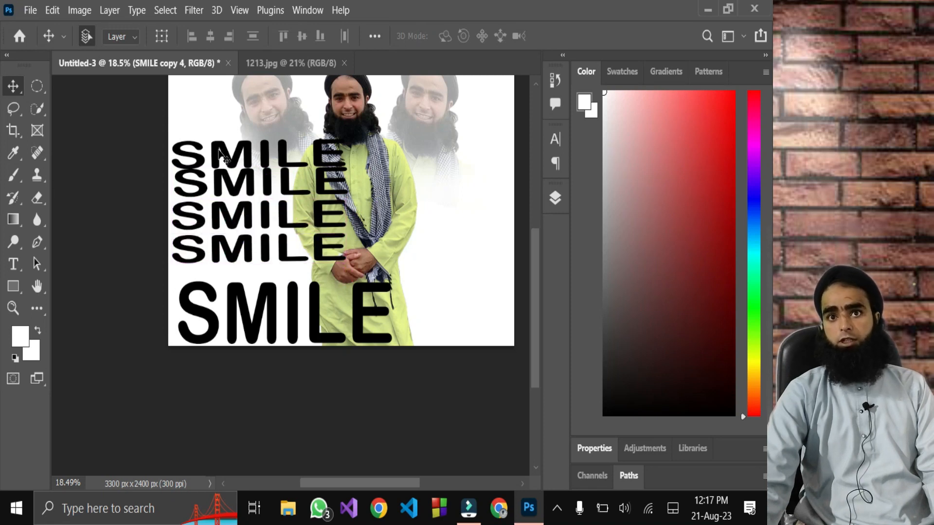
drag(219, 150, 219, 127)
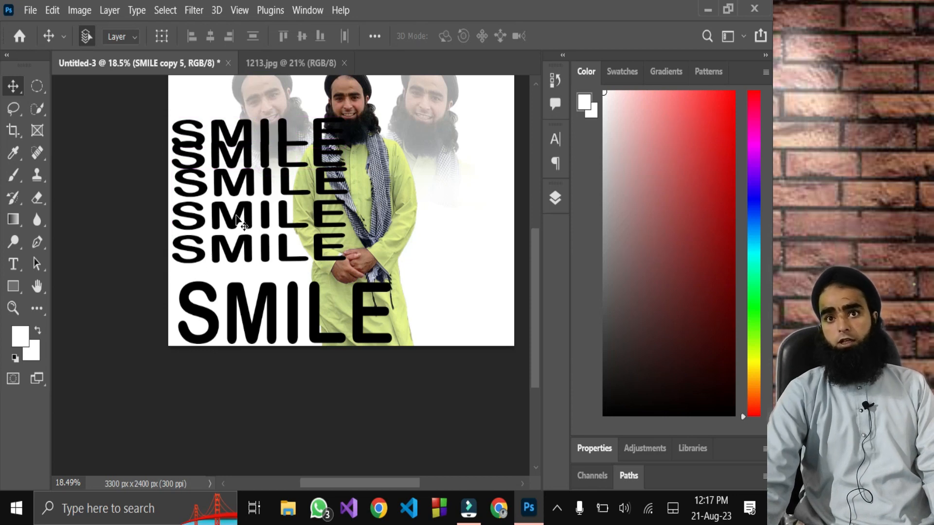
drag(237, 221, 236, 200)
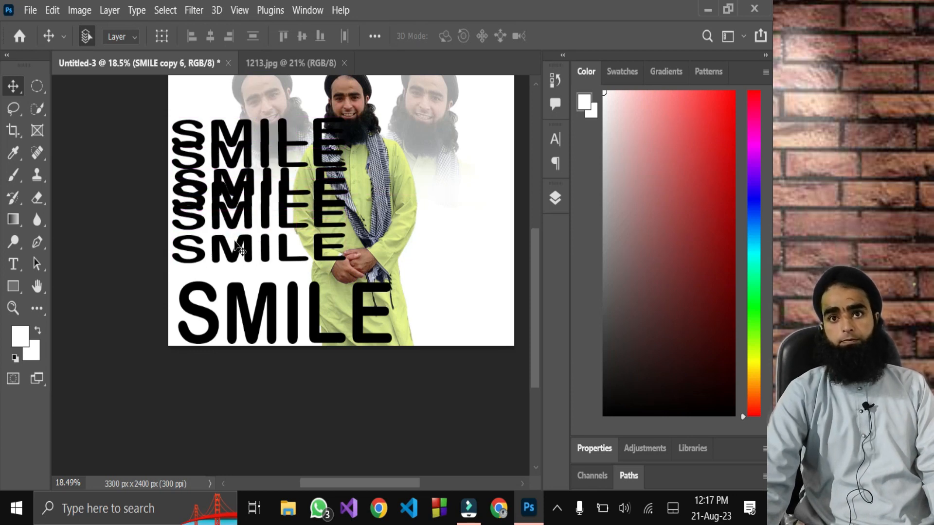
key(ctrl+z)
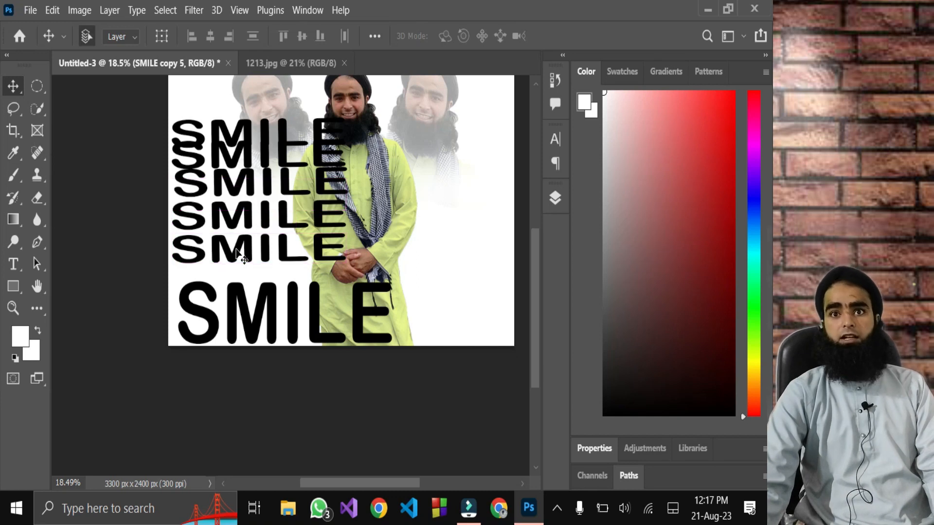
Step: Group the five SMILE copy layers and place the group directly beneath the full-length man's Layer 1
click(555, 196)
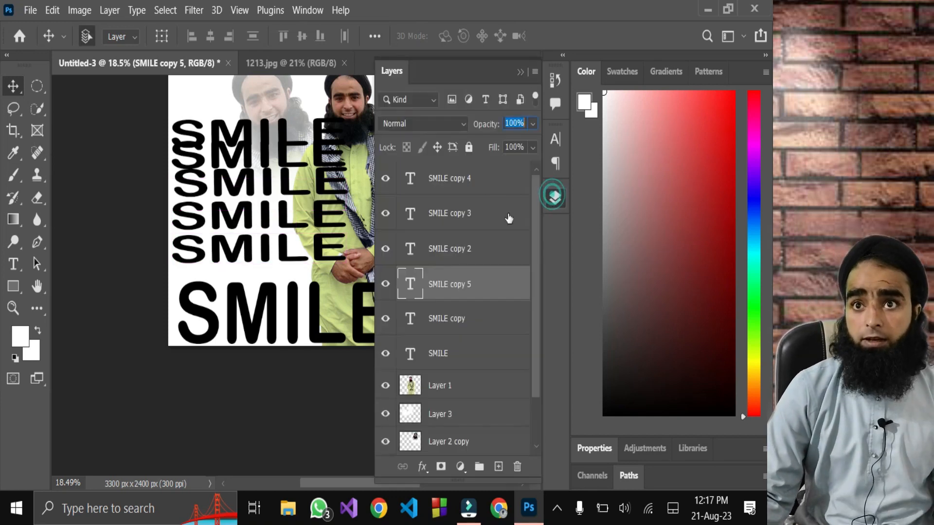
click(478, 321)
ctrl+click(484, 286)
ctrl+click(486, 247)
ctrl+click(489, 208)
ctrl+click(491, 180)
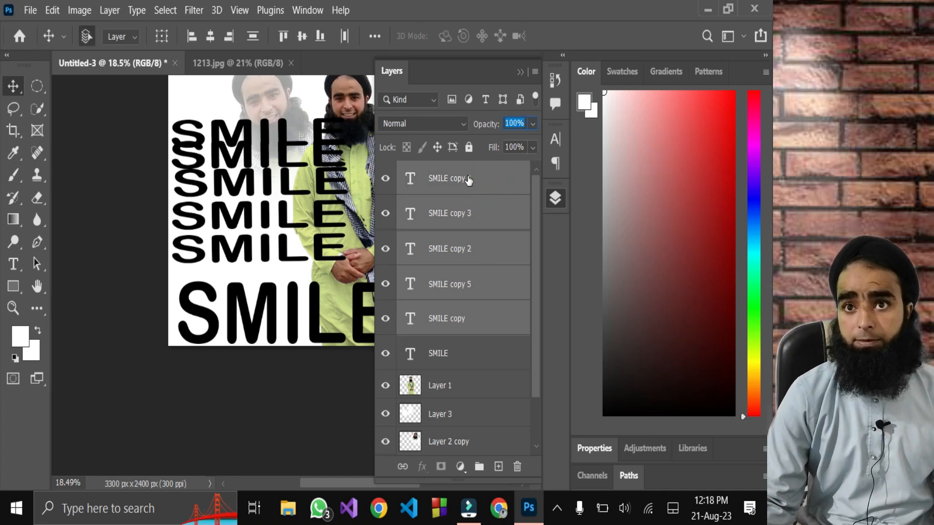
scroll(469, 218, down, 2)
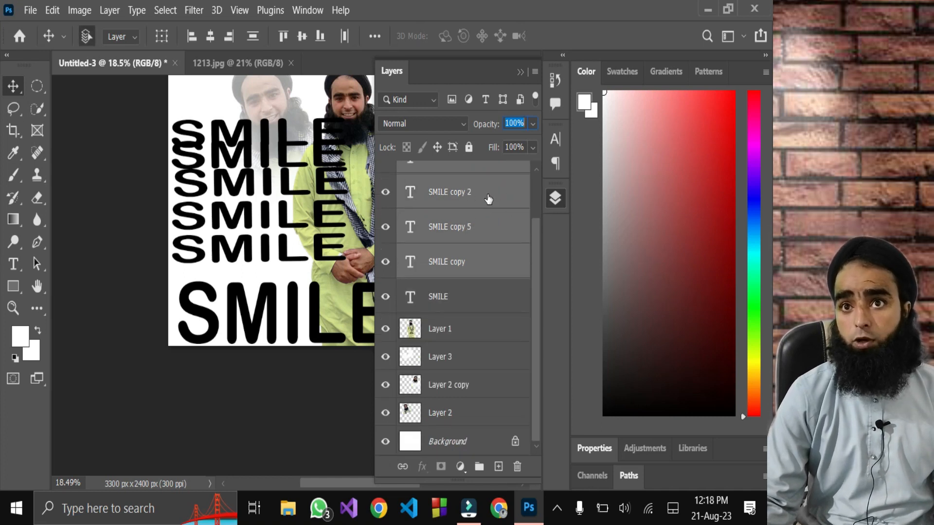
key(ctrl+g)
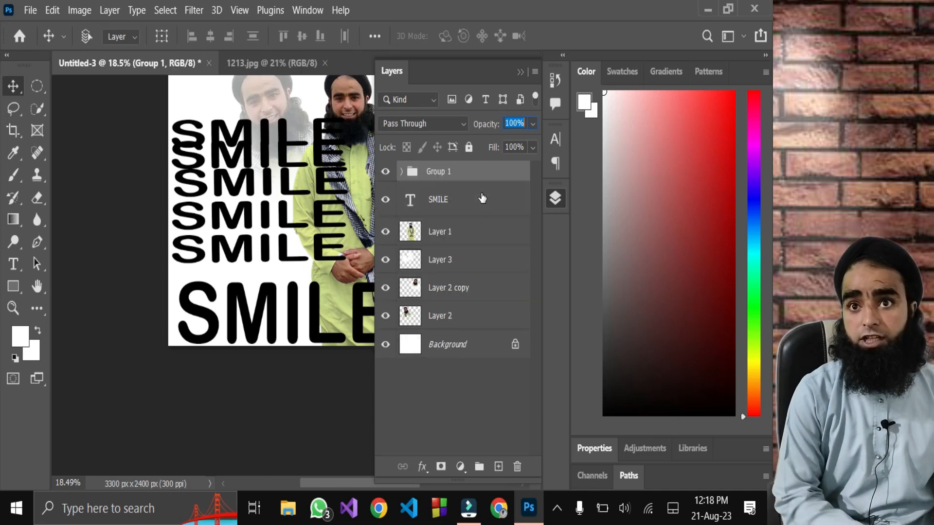
drag(469, 174, 474, 238)
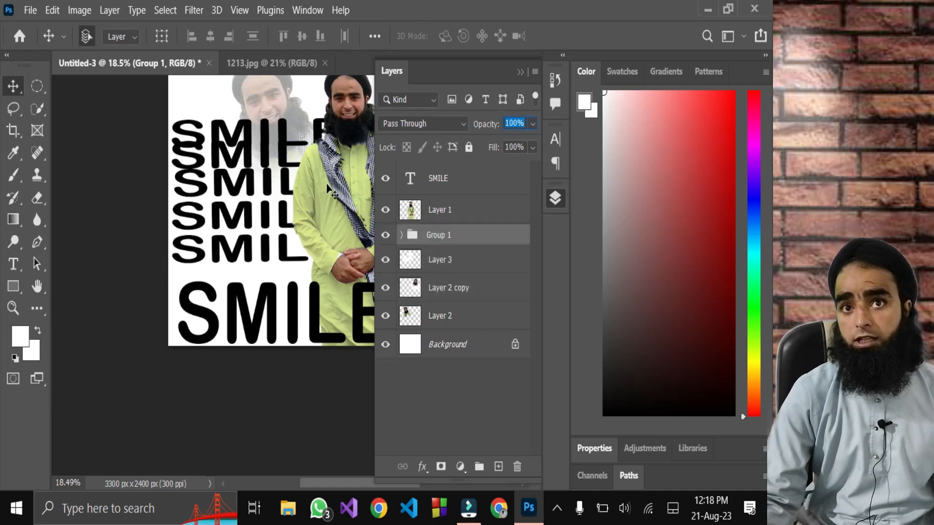
click(521, 71)
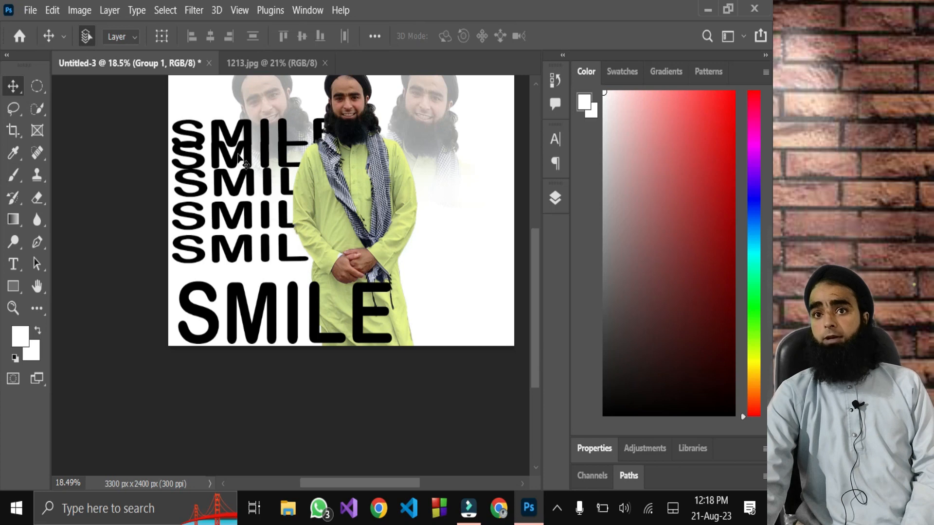
Step: Shift the grouped SMILE rows right and slightly down on the canvas, and expand Group 1 to list its layers
click(554, 199)
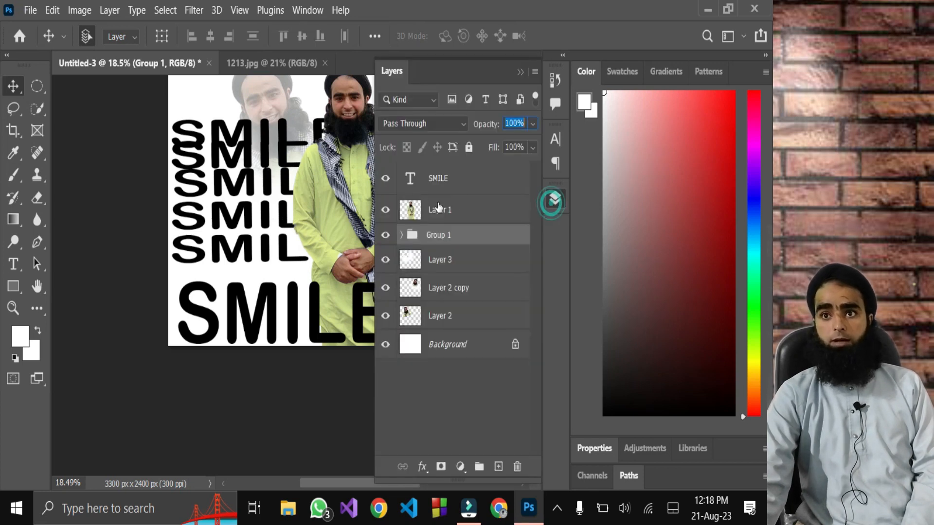
drag(247, 214, 292, 224)
click(436, 238)
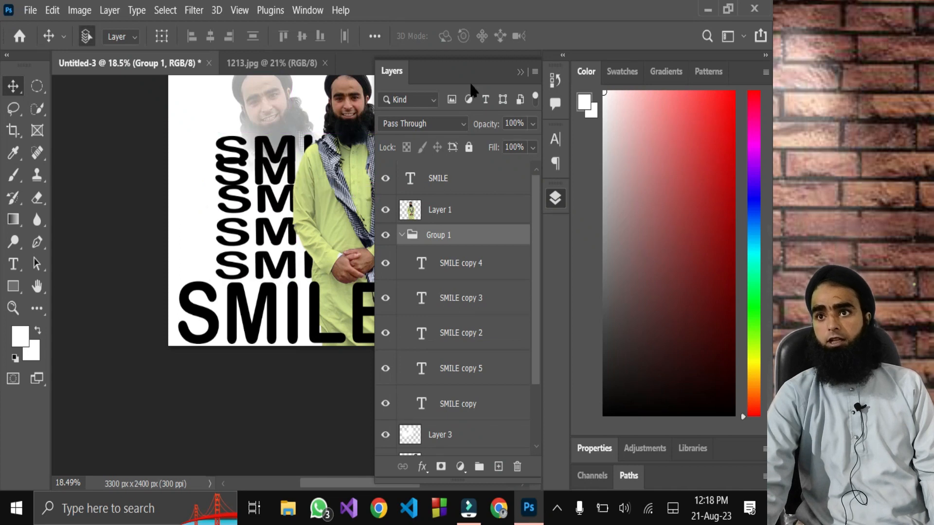
click(519, 73)
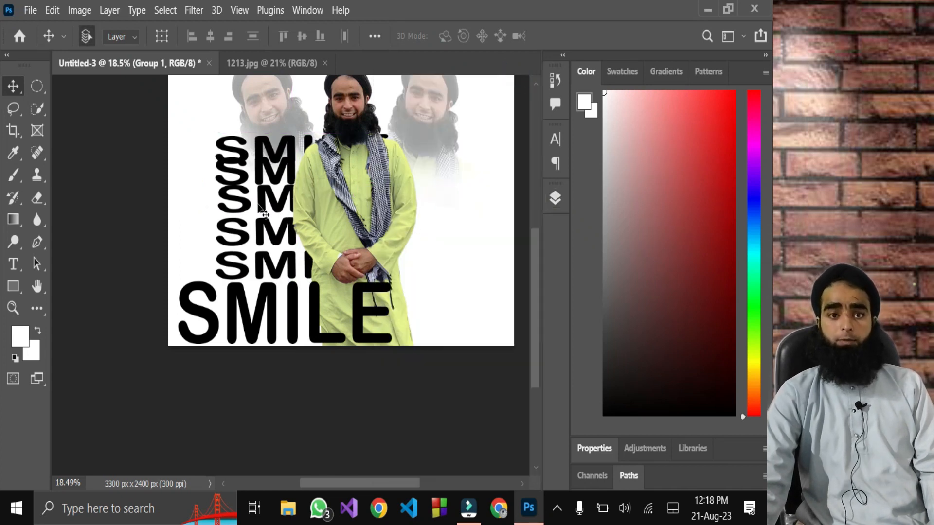
Step: Free-transform the SMILE group to about 155% width and 112% height, and center it behind the man
key(ctrl)
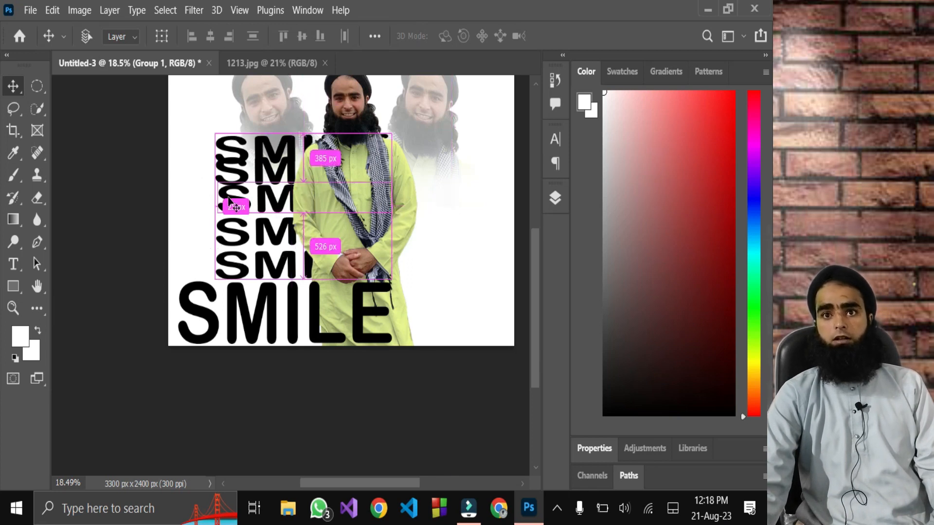
key(ctrl+t)
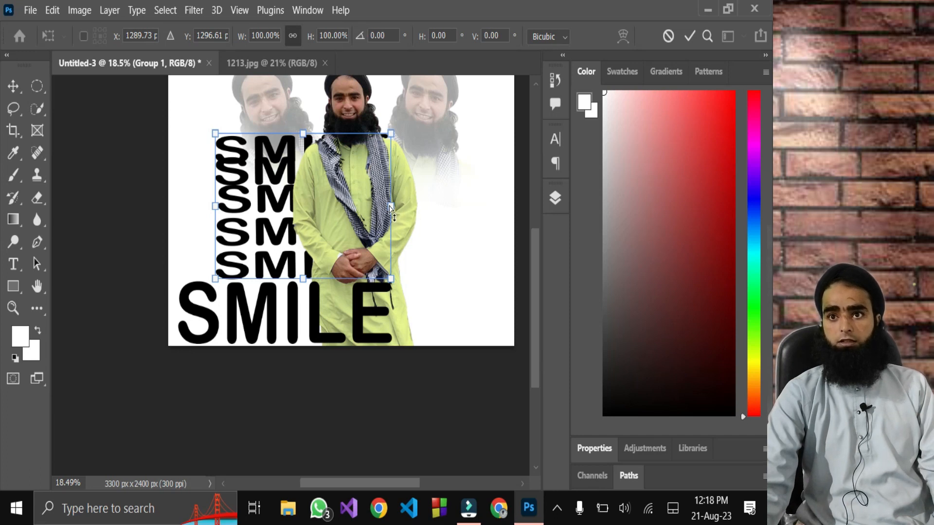
drag(392, 208, 488, 203)
mouse_move(351, 132)
mouse_down()
mouse_move(352, 92)
mouse_move(349, 115)
mouse_up()
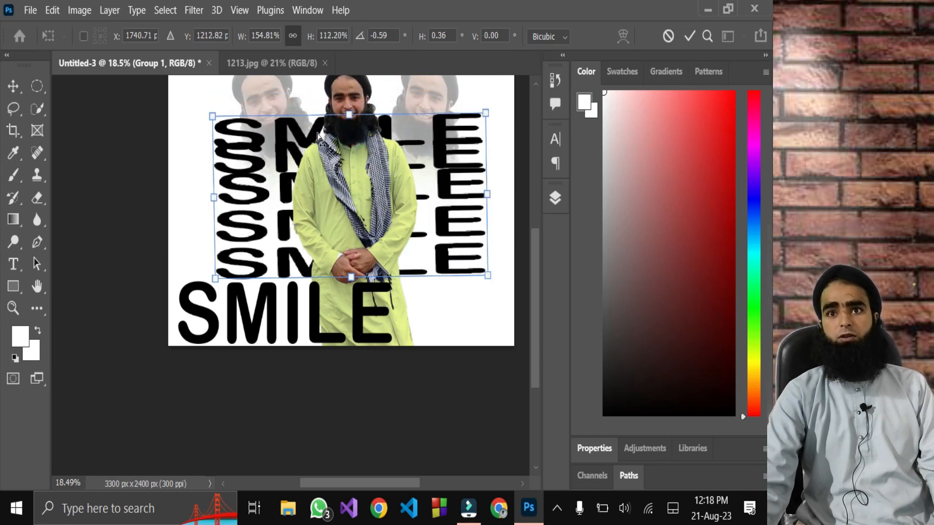
drag(281, 164, 247, 155)
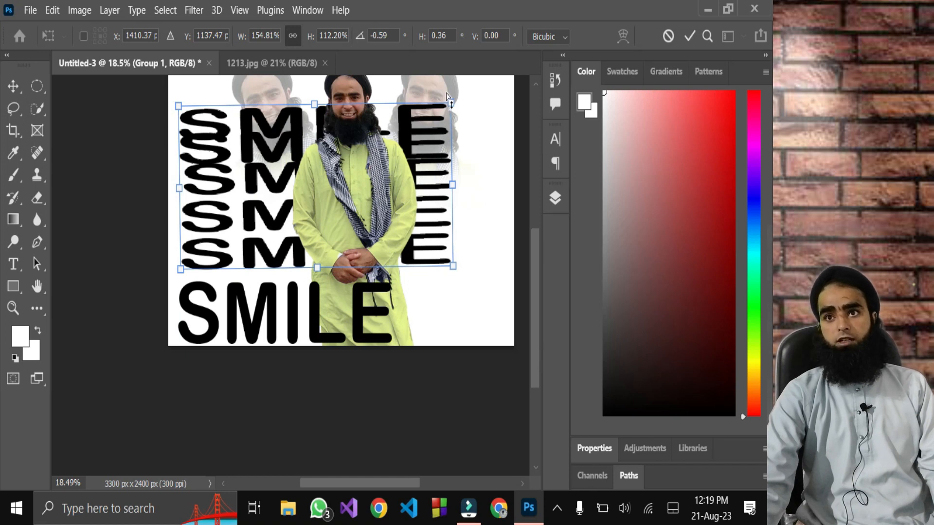
Step: Skew the SMILE group horizontally to about 12°, reduce its height to about 101% and apply the transform
drag(449, 102, 425, 124)
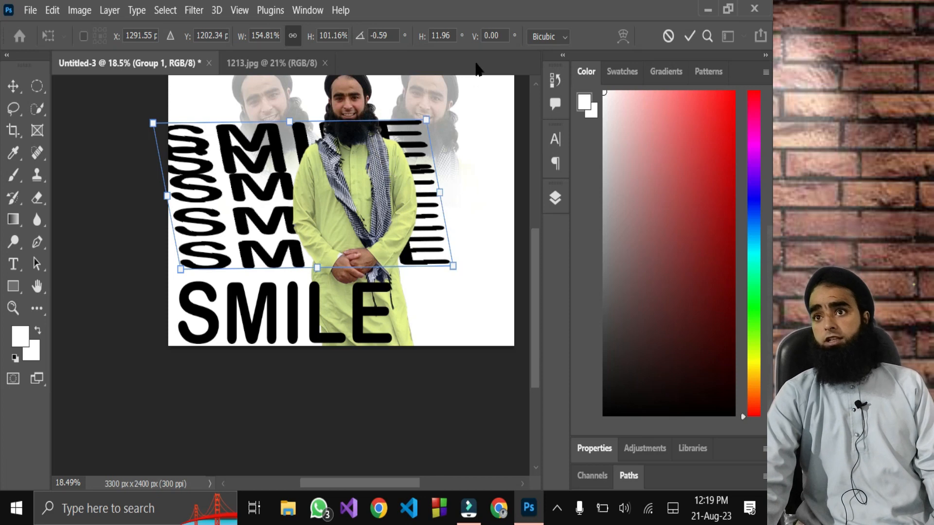
click(555, 197)
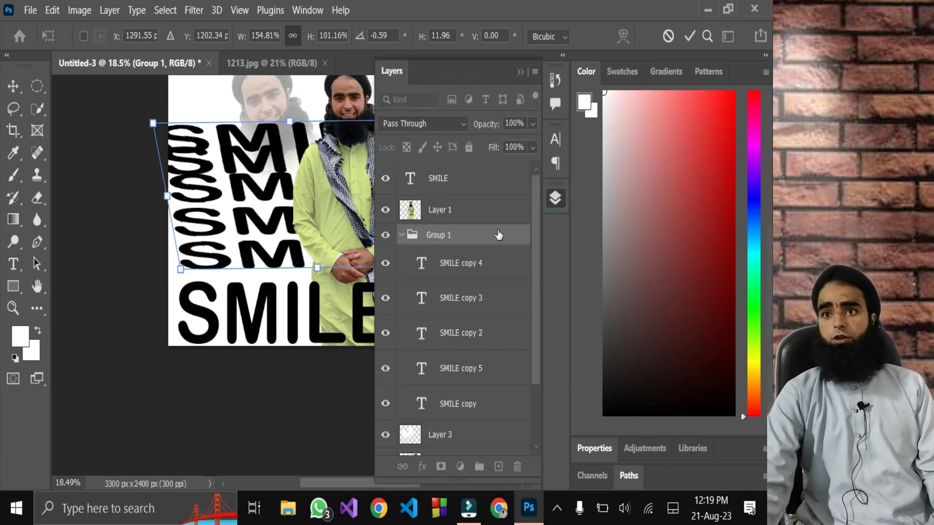
key(Return)
Step: Move the SMILE copy row to the right within the stack and apply the transform
click(443, 272)
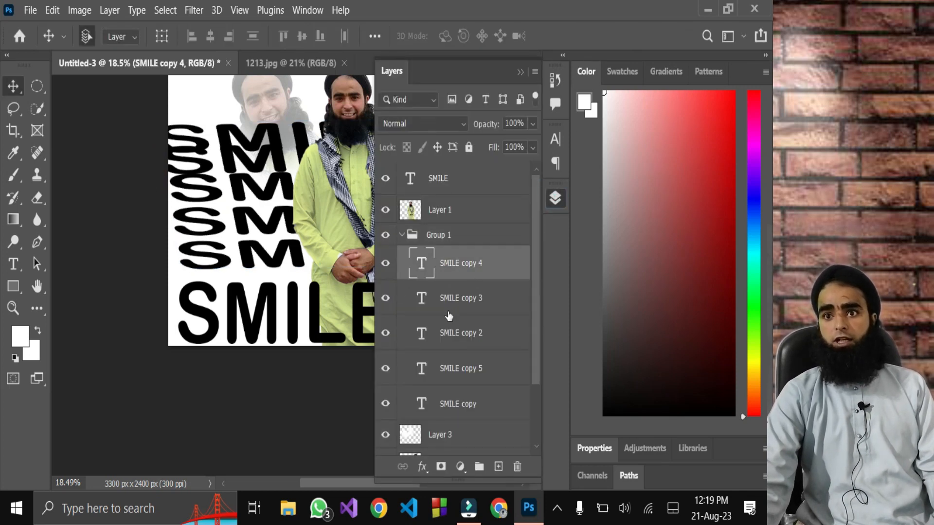
click(458, 407)
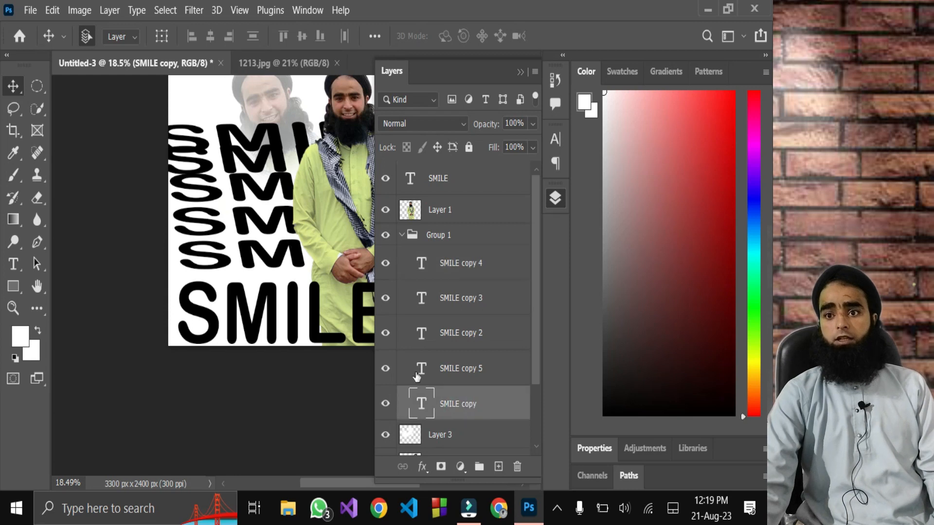
key(ctrl+t)
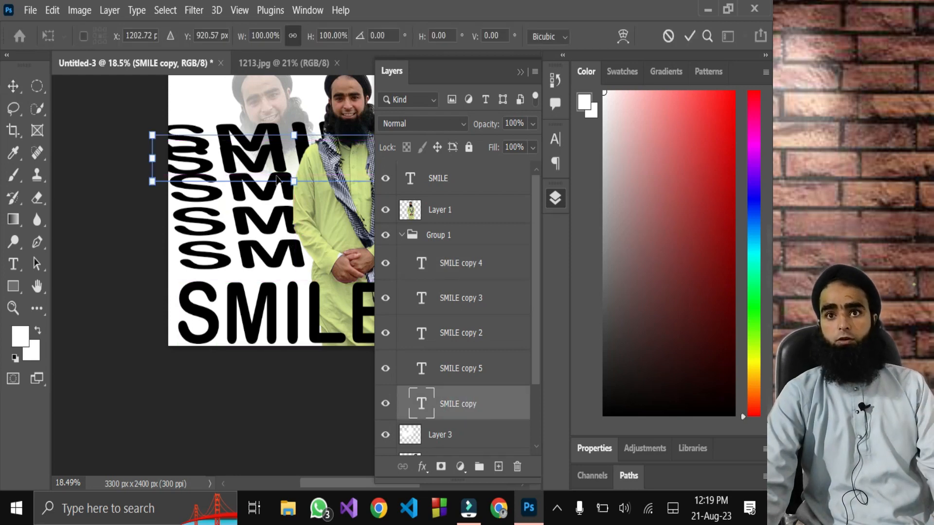
drag(258, 171, 287, 171)
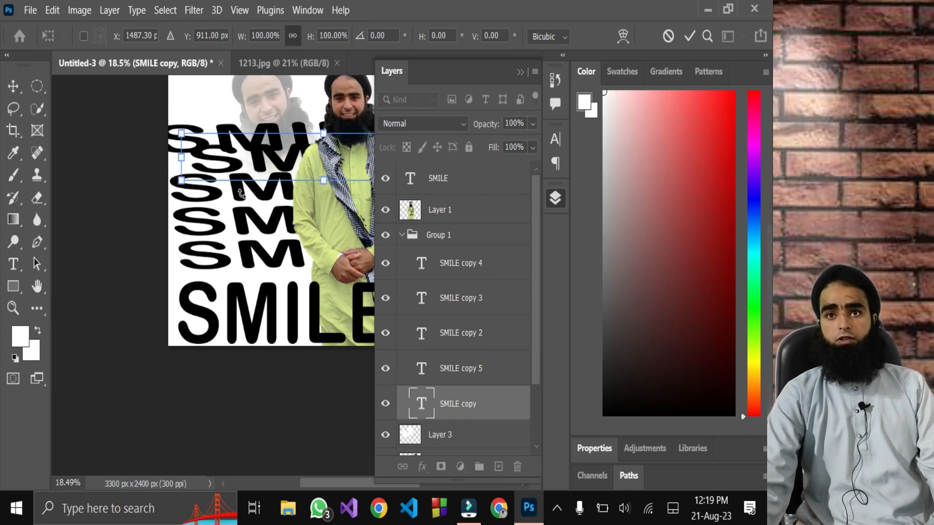
click(689, 35)
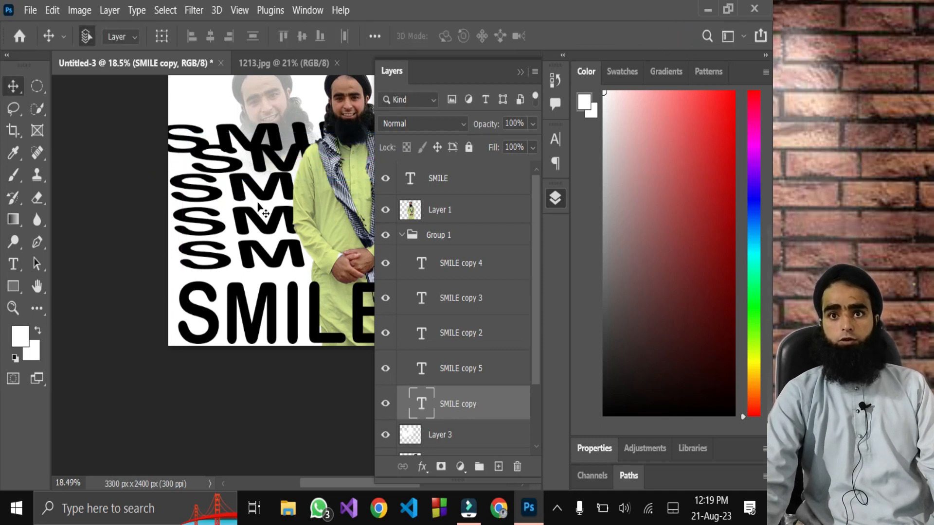
Step: Offset the other flattened SMILE rows individually so the stack steps diagonally down to the right behind the man
click(244, 195)
drag(245, 196, 302, 223)
click(522, 73)
drag(280, 265, 336, 269)
mouse_move(238, 146)
mouse_down()
mouse_move(234, 131)
mouse_move(249, 133)
mouse_up()
scroll(238, 195, up, 2)
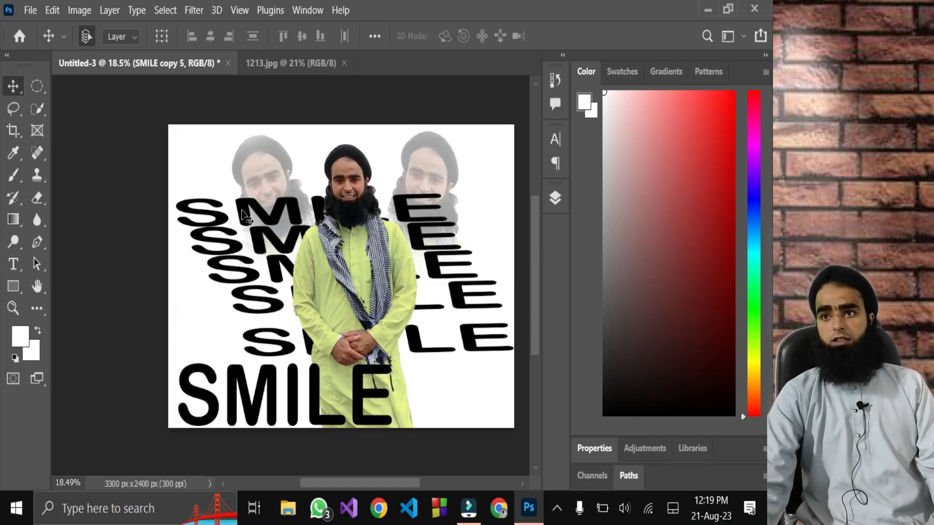
click(554, 199)
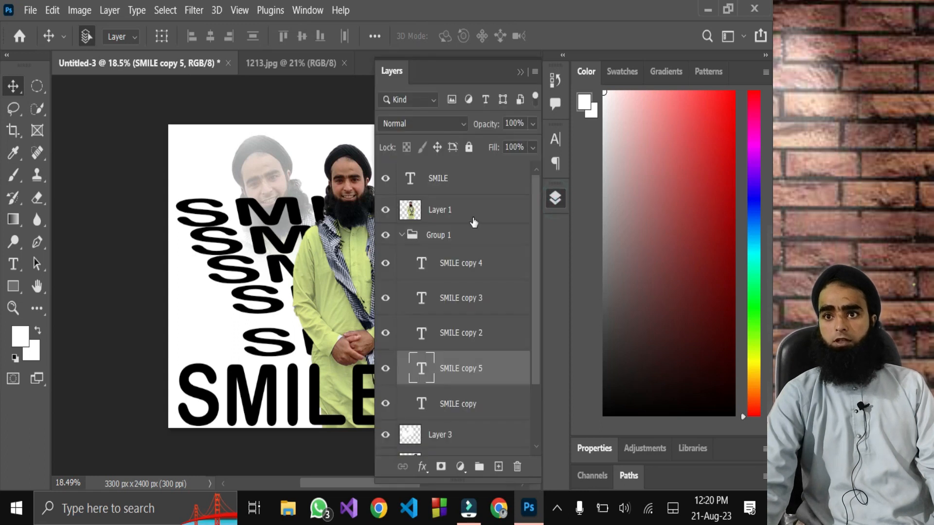
click(467, 263)
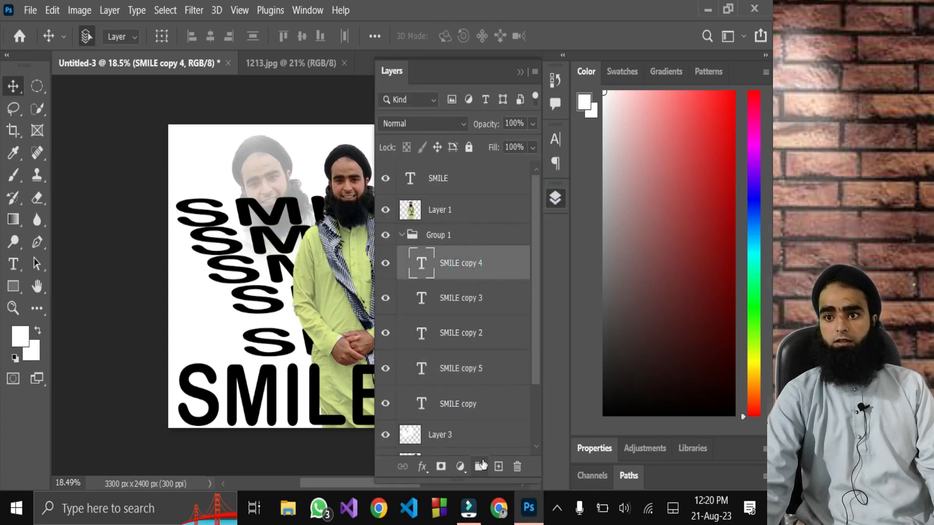
click(516, 466)
click(341, 208)
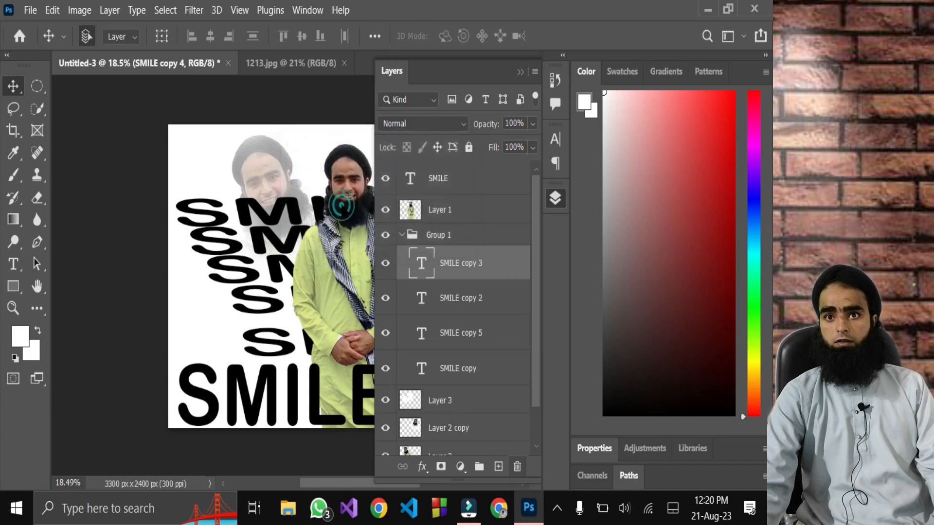
key(ctrl+z)
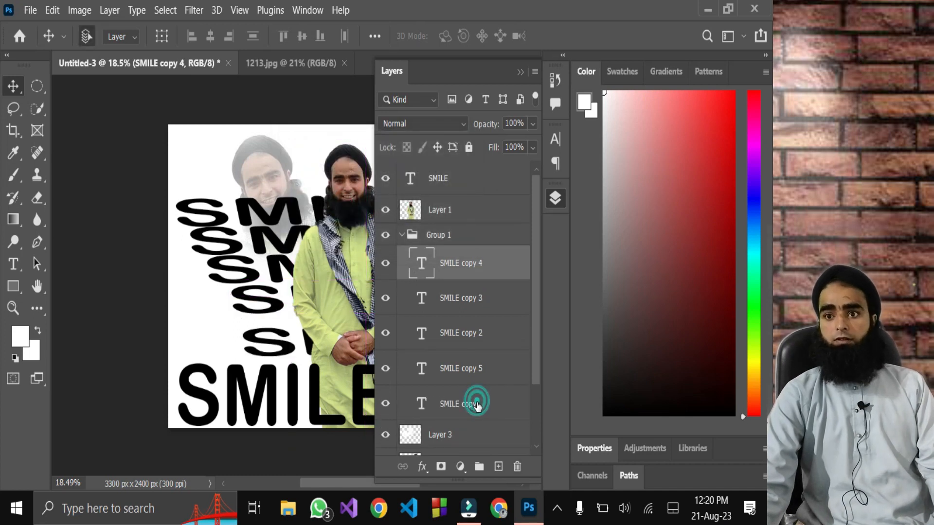
Step: Delete the SMILE copy layer and move the topmost flattened SMILE row down and slightly right to close the gap
click(476, 405)
click(516, 466)
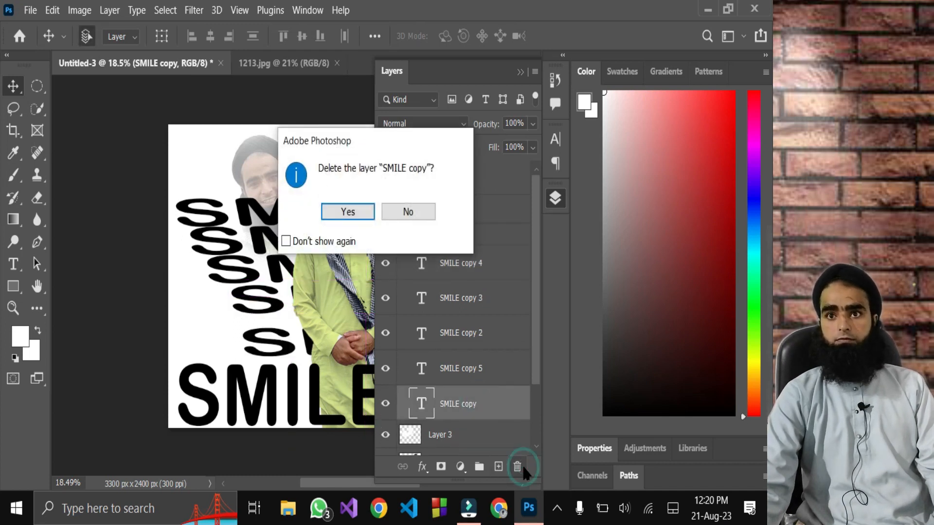
click(357, 210)
drag(255, 209, 267, 232)
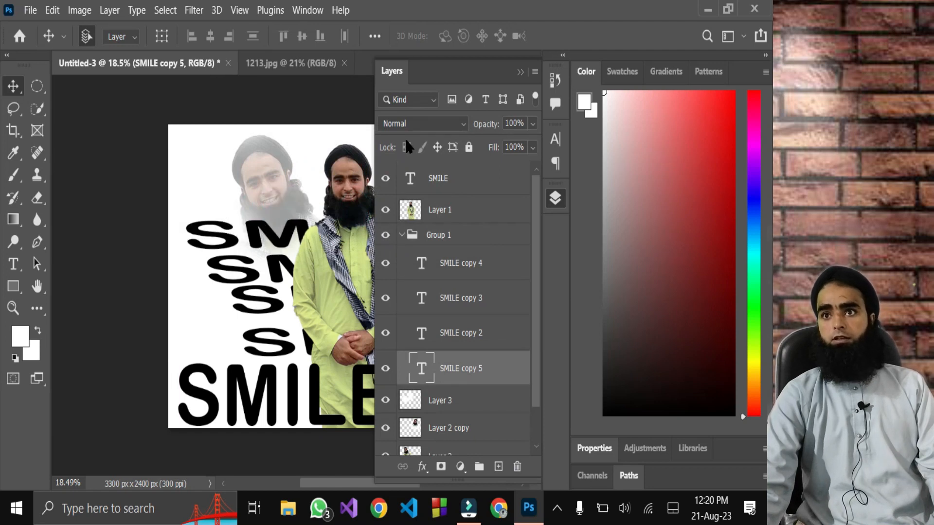
click(520, 72)
scroll(337, 305, up, 1)
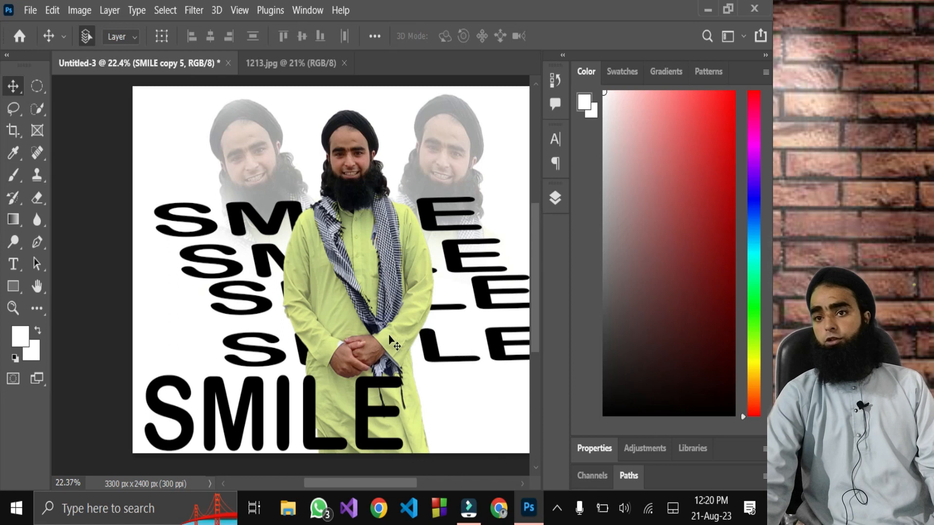
Step: Save a copy of the composition as a PNG named Untitled-3 in the ps images folder, accepting the PNG options
click(30, 10)
click(97, 206)
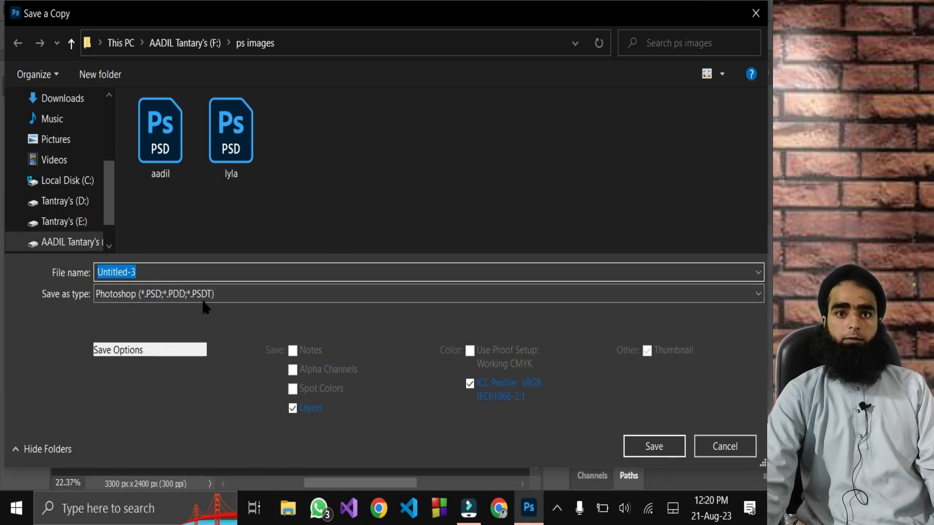
click(228, 294)
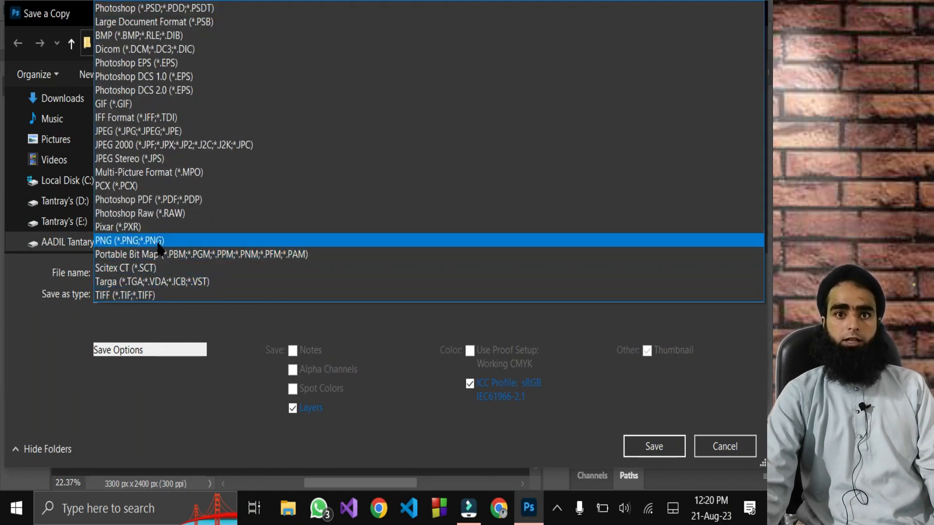
click(146, 240)
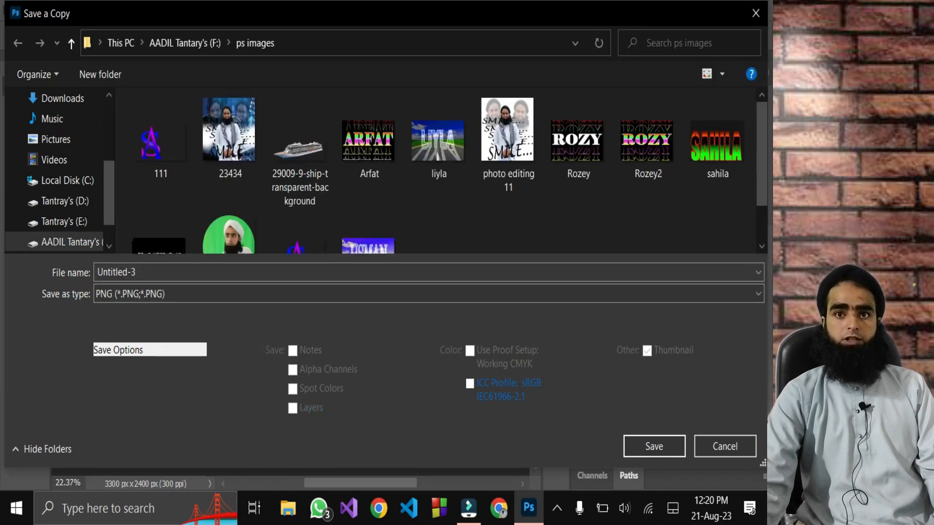
click(680, 445)
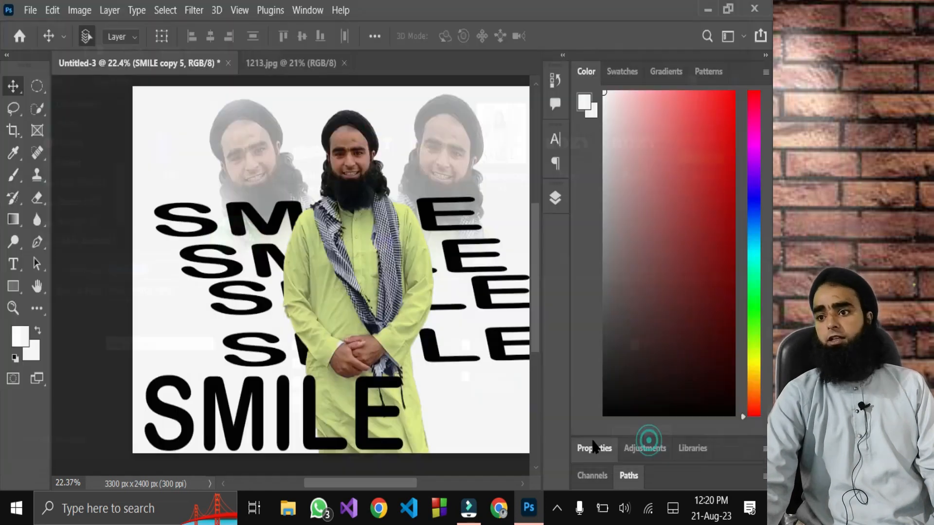
key(Return)
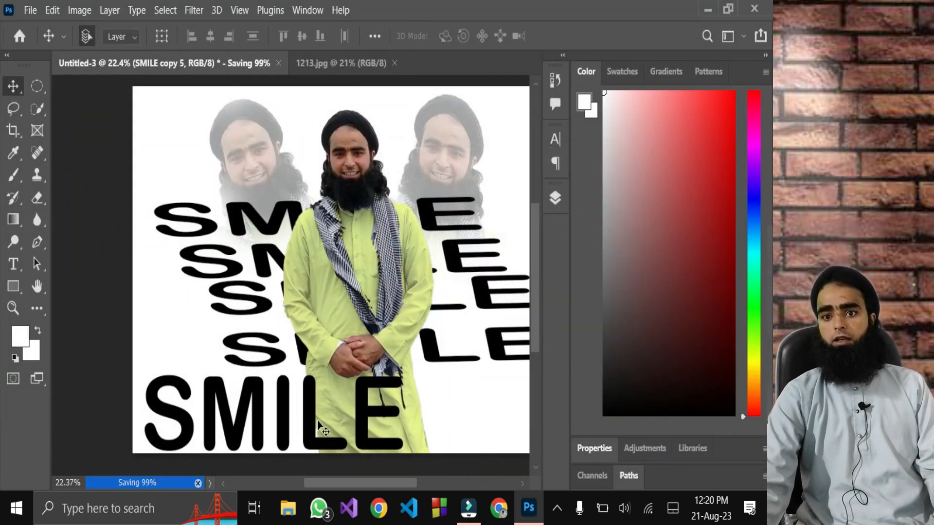
Step: Open the exported Untitled-3 image from File Explorer's recent files to check it, and close both the viewer and File Explorer
click(289, 510)
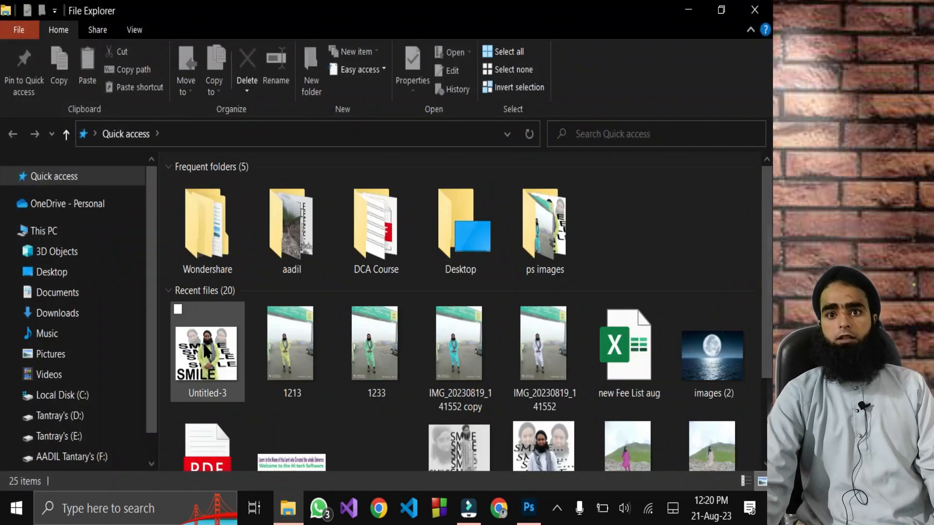
double_click(209, 340)
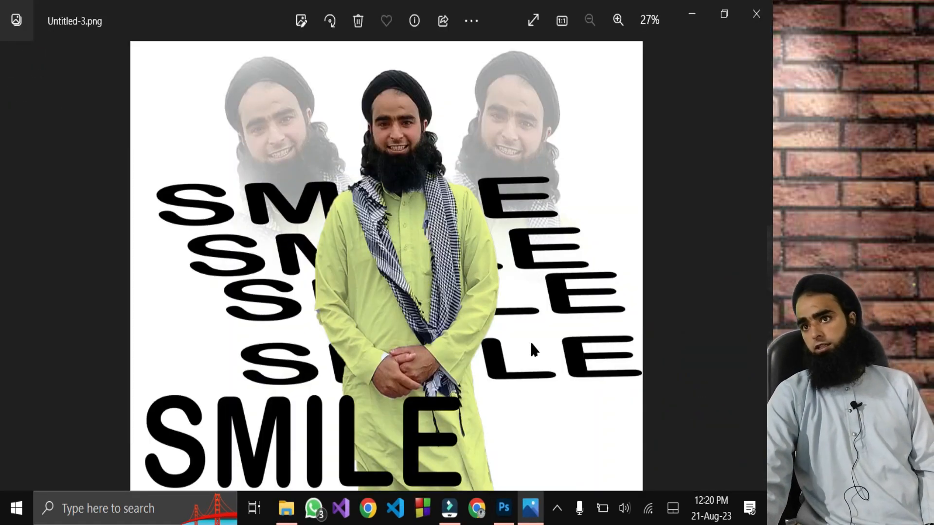
click(756, 14)
click(762, 7)
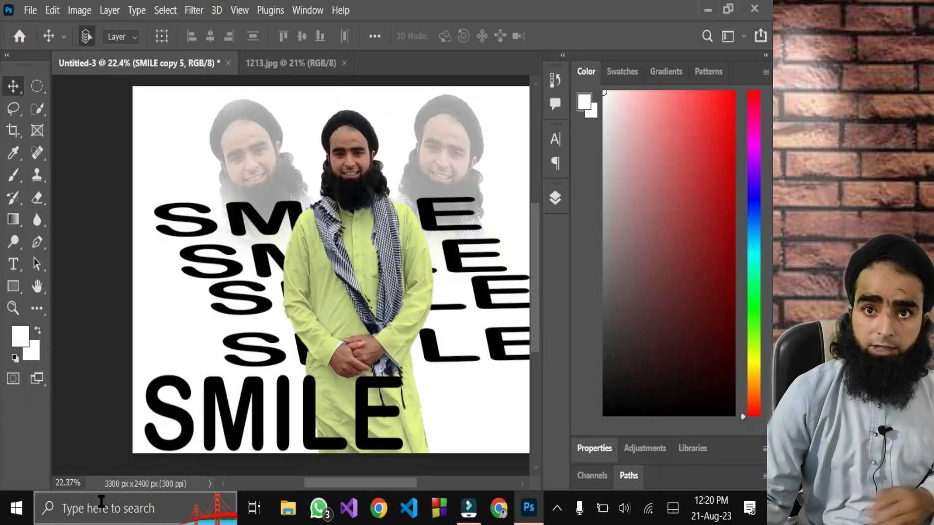